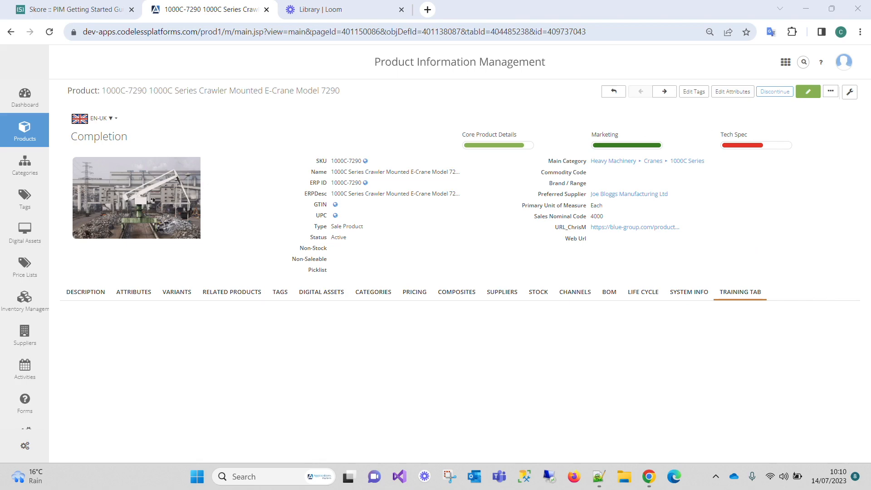
Step: Switch to the Skore process map on adding fields to edit and view pages, review it, and return to the product record
left_click(72, 9)
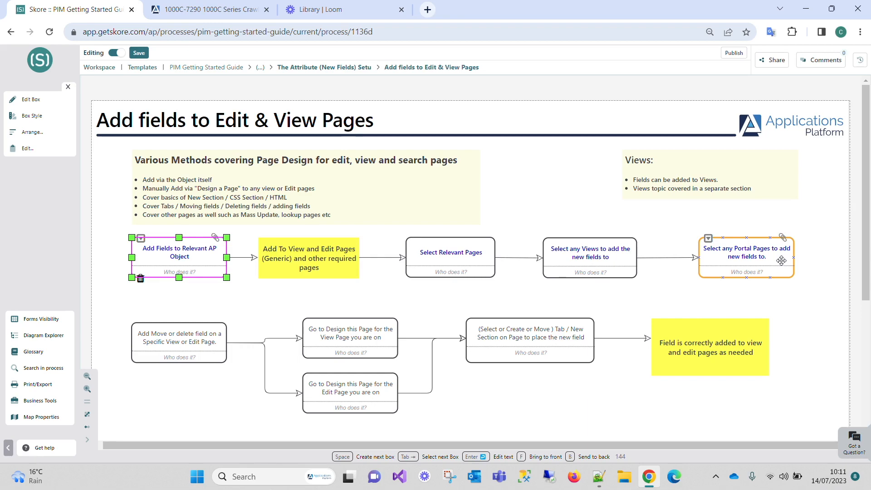
left_click(211, 11)
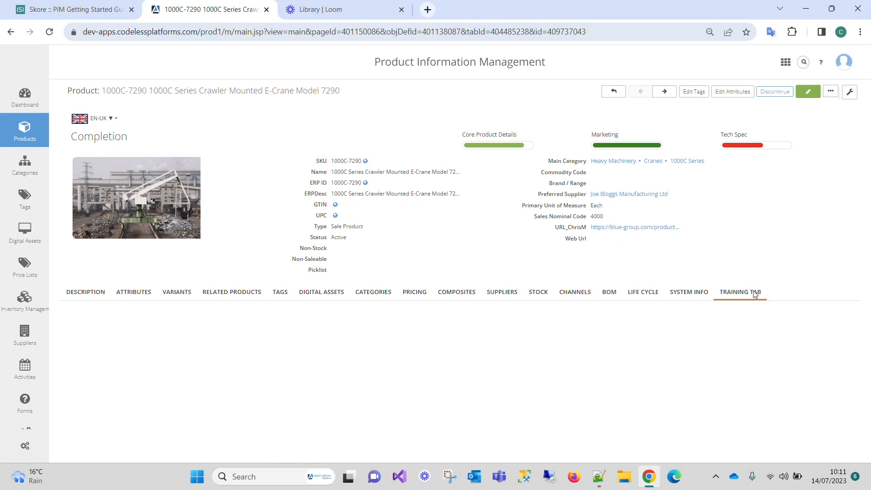
Step: Open the field list of the Product (ap_product) object from the platform's setup area
mouse_move(20, 132)
mouse_move(24, 447)
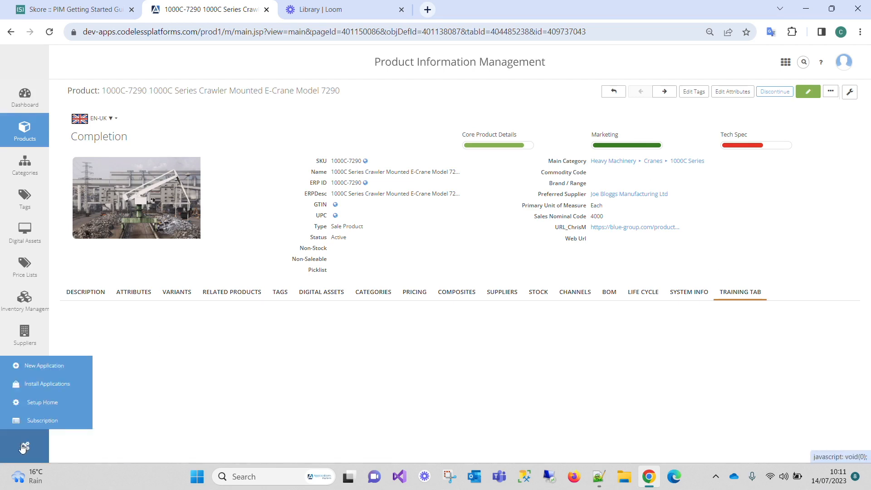
left_click(45, 408)
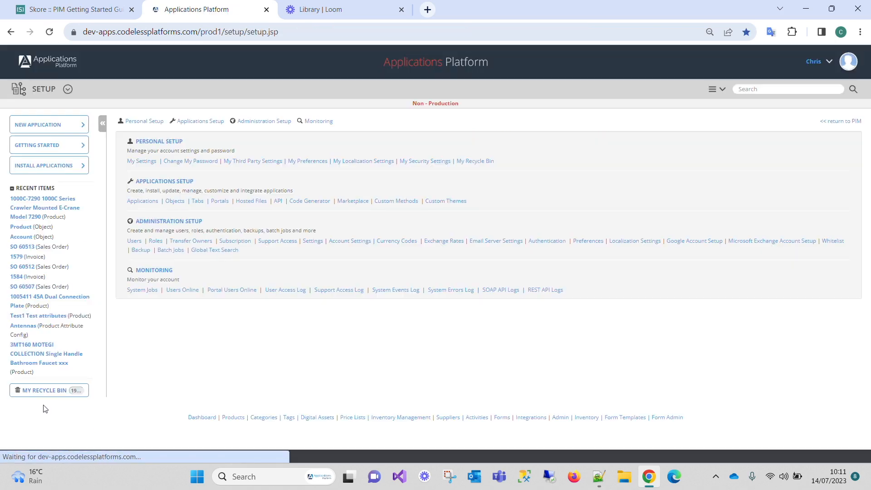
left_click(177, 202)
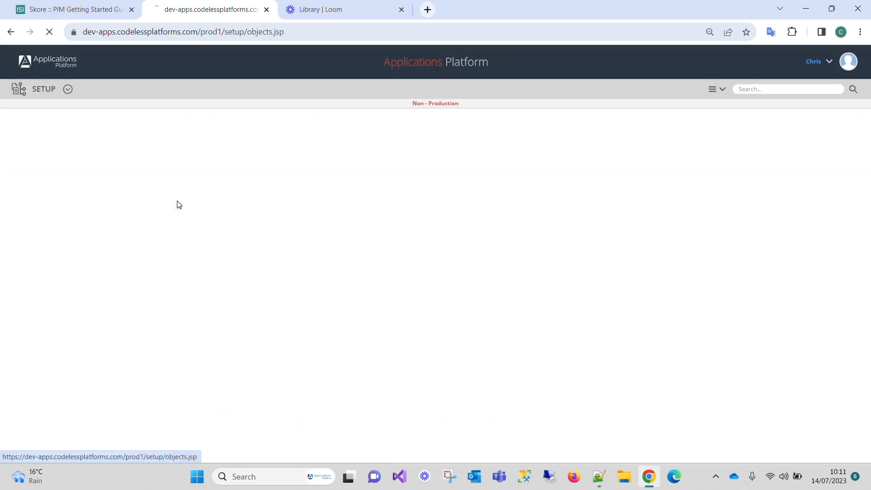
scroll(188, 250, "down", 20)
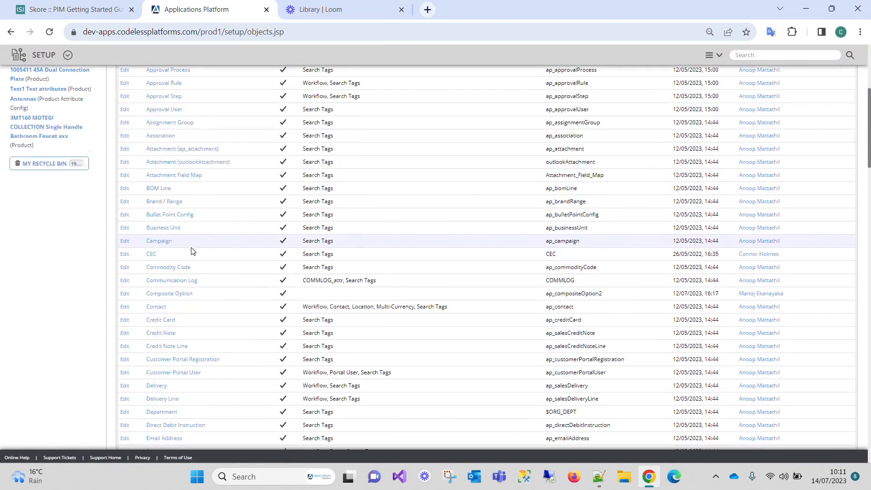
scroll(205, 249, "down", 2)
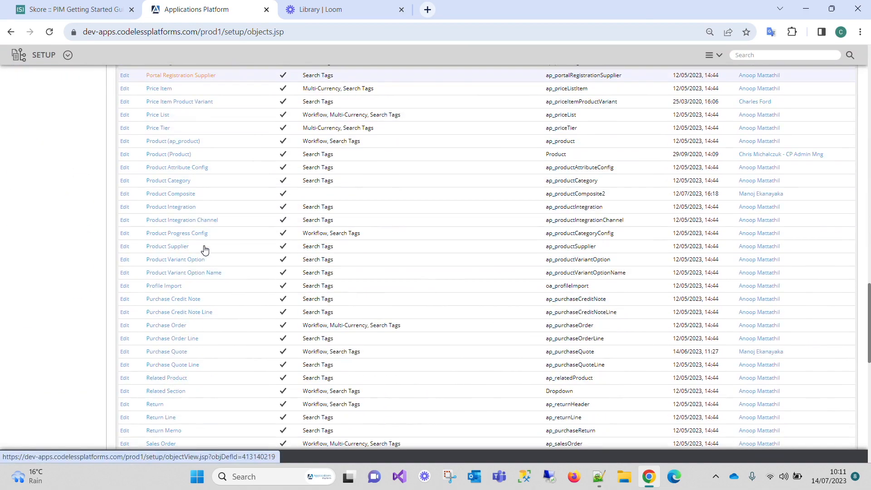
scroll(204, 249, "up", 1)
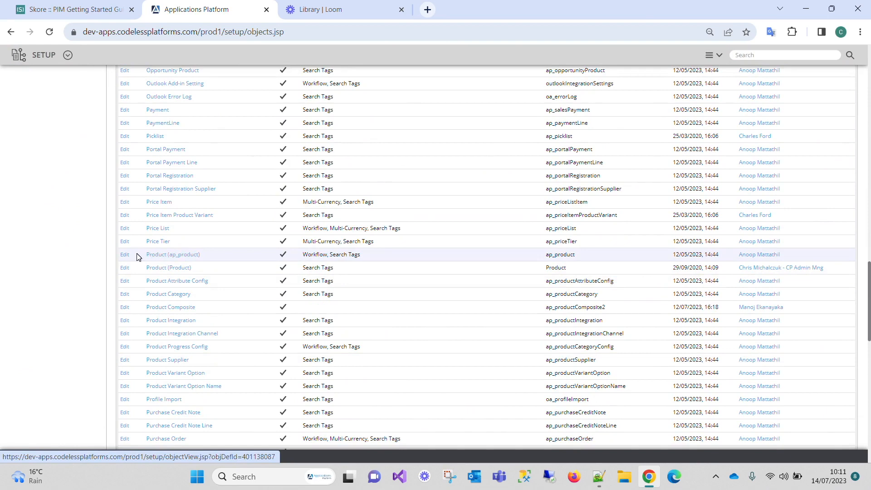
left_click(163, 255)
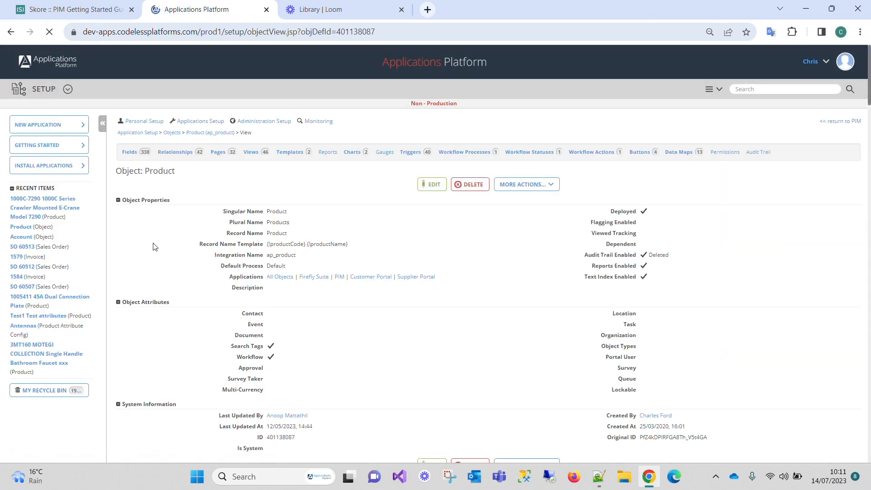
left_click(129, 152)
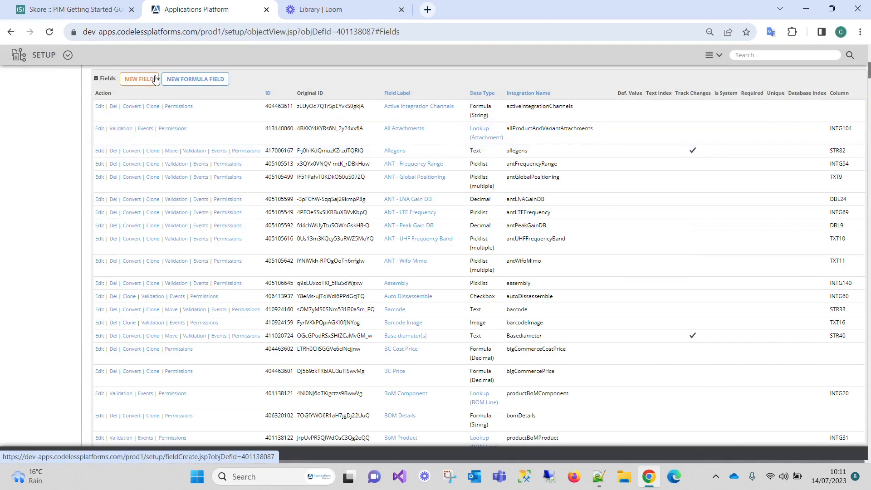
Step: Go back from the object setup to the 1000C-7290 product record
left_click(11, 32)
left_click(11, 33)
left_click(11, 32)
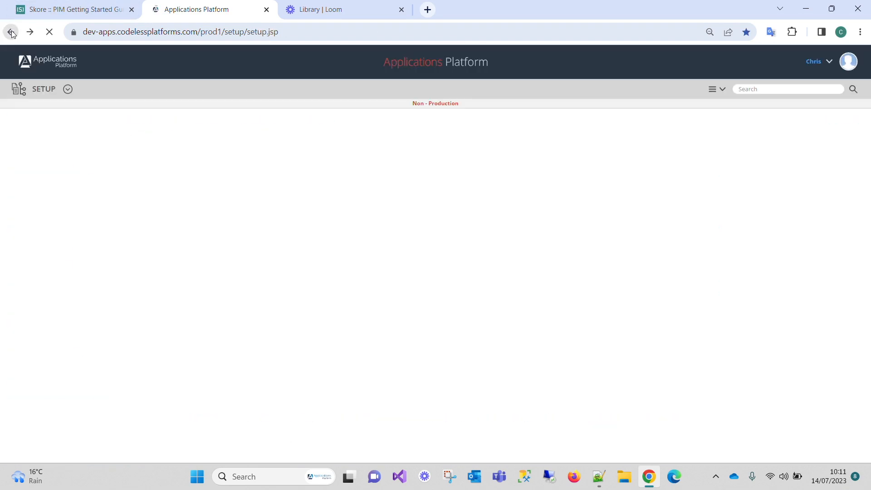
left_click(11, 32)
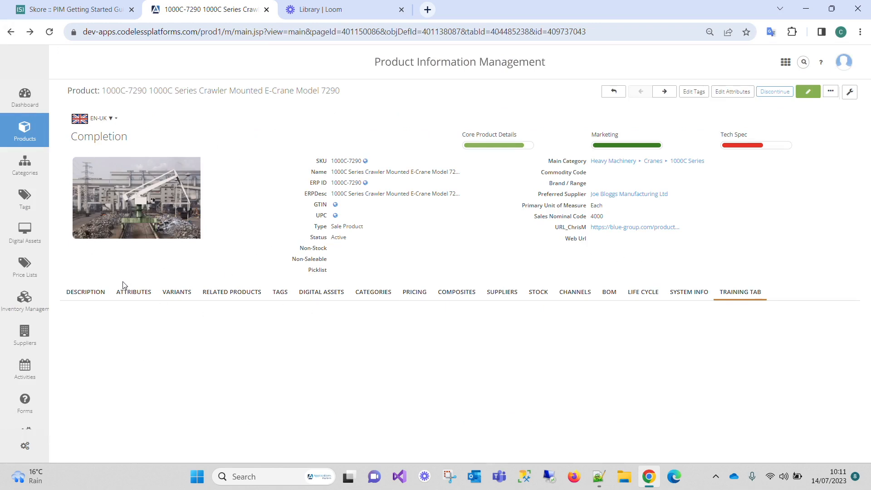
Step: View the Training Tab layout in the product page designer and return to the product record without changes
left_click(851, 93)
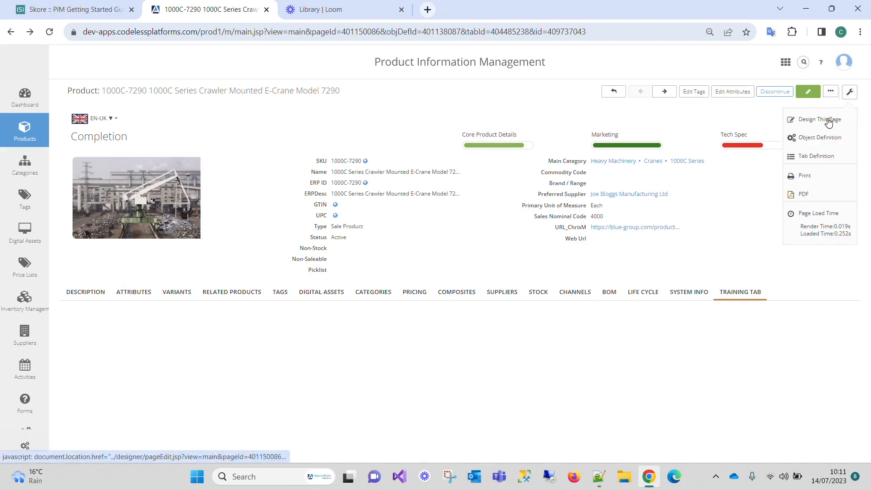
left_click(828, 122)
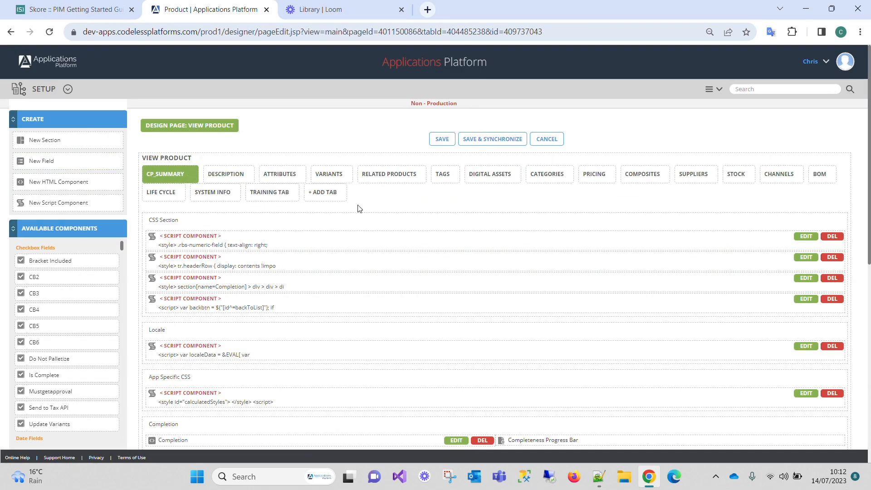
left_click(274, 193)
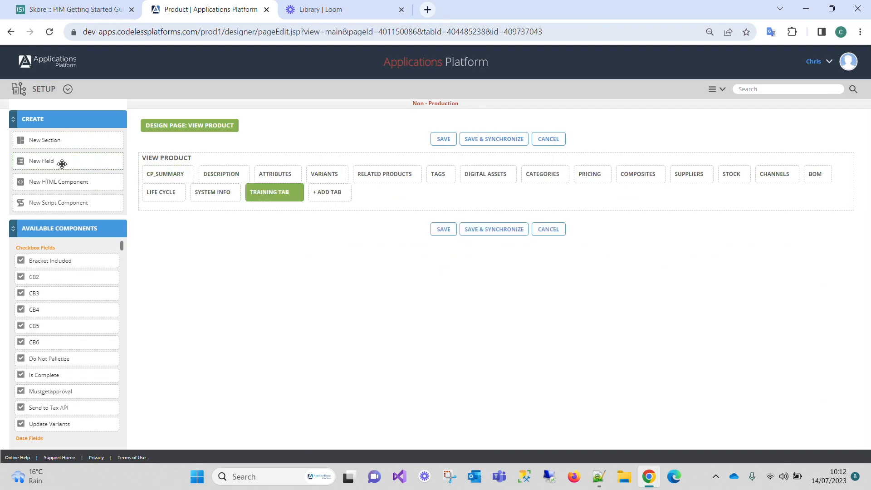
left_click(9, 32)
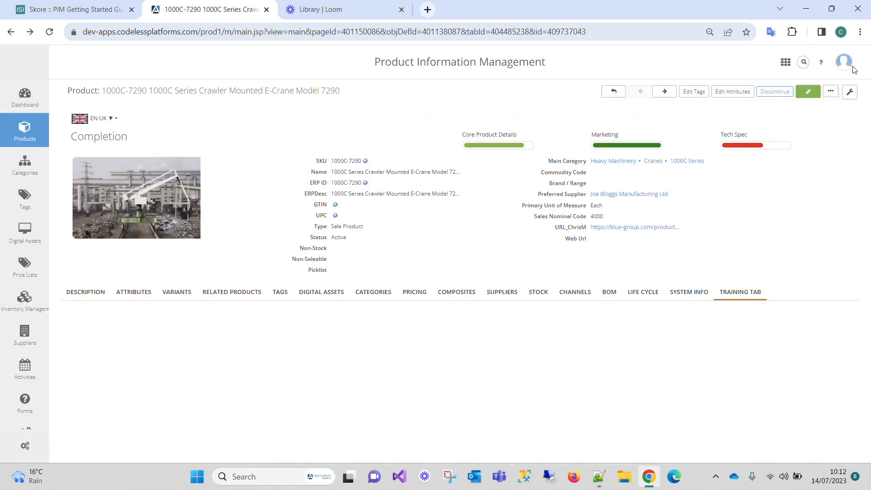
Step: Open the Product object's definition directly from the product record and show its field list
left_click(830, 92)
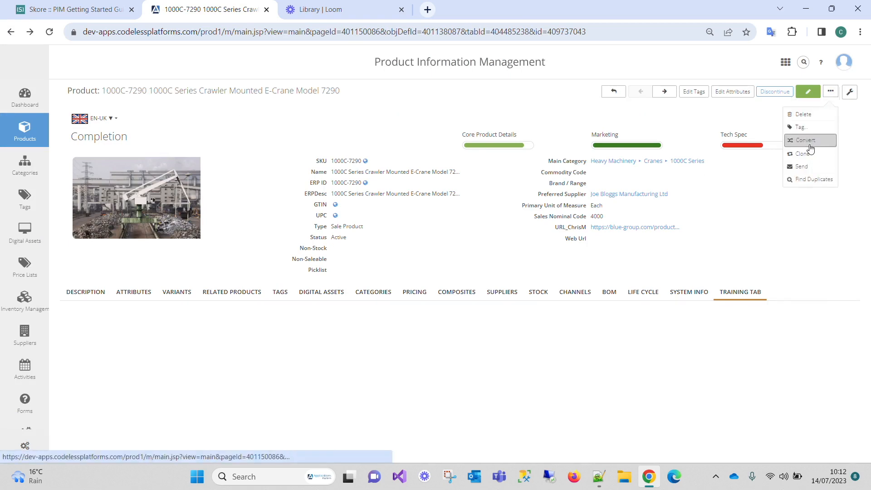
left_click(850, 92)
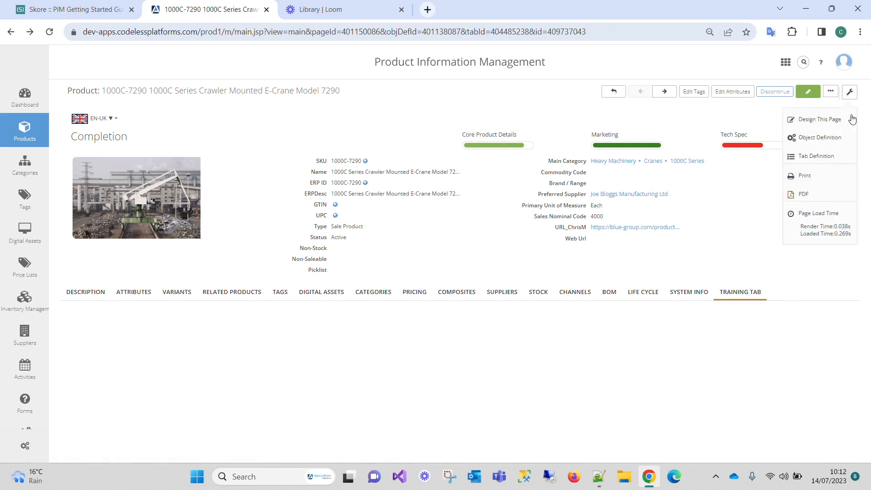
left_click(831, 143)
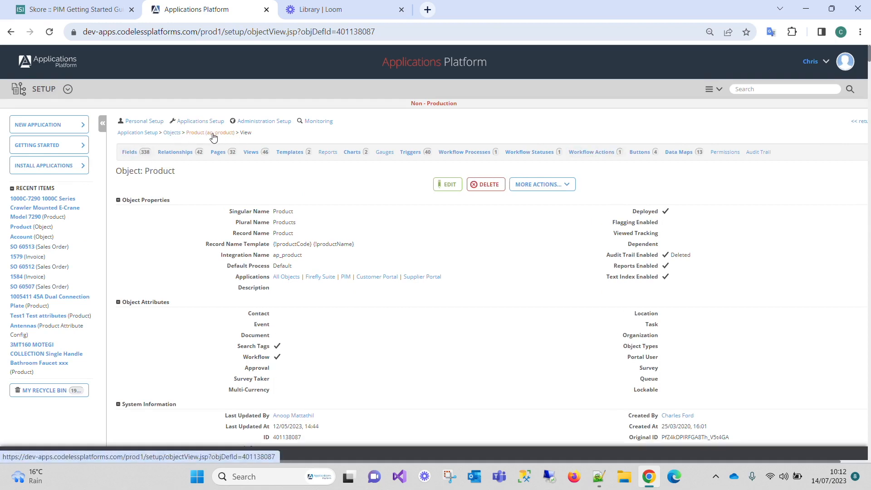
left_click(131, 152)
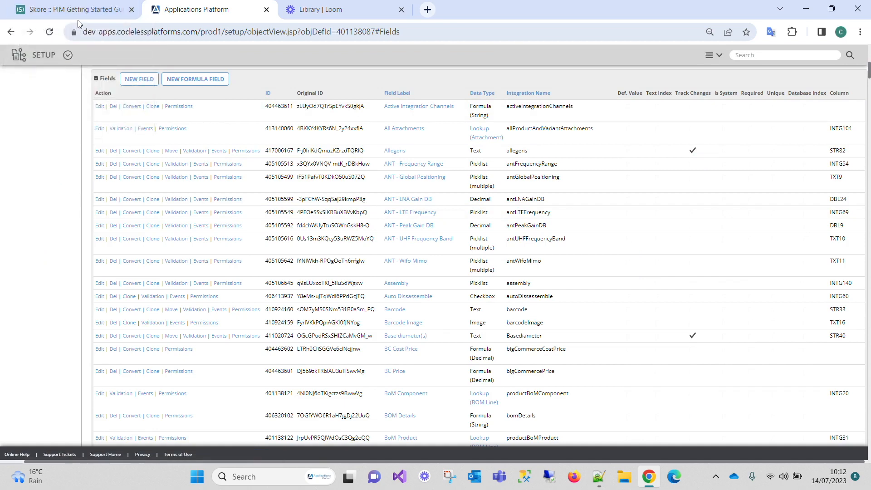
Step: Check the Add Fields to Relevant AP Object box in the Skore process map and switch back to the Applications Platform
left_click(83, 6)
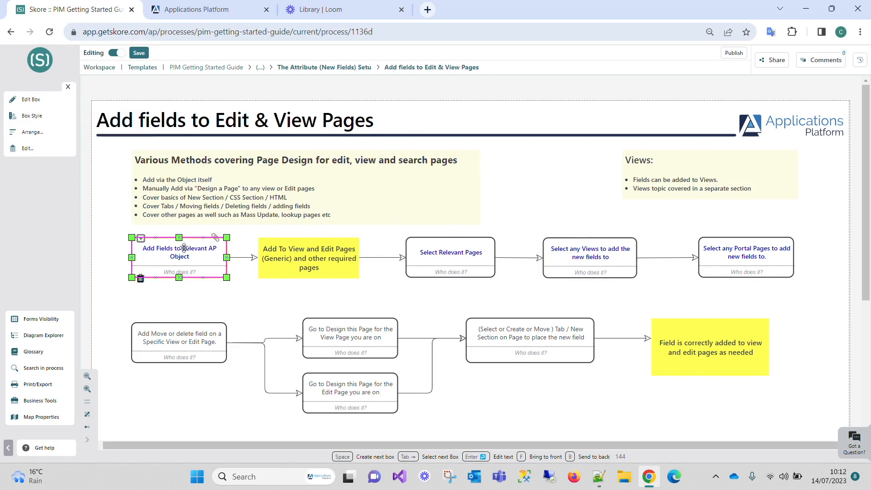
left_click(223, 10)
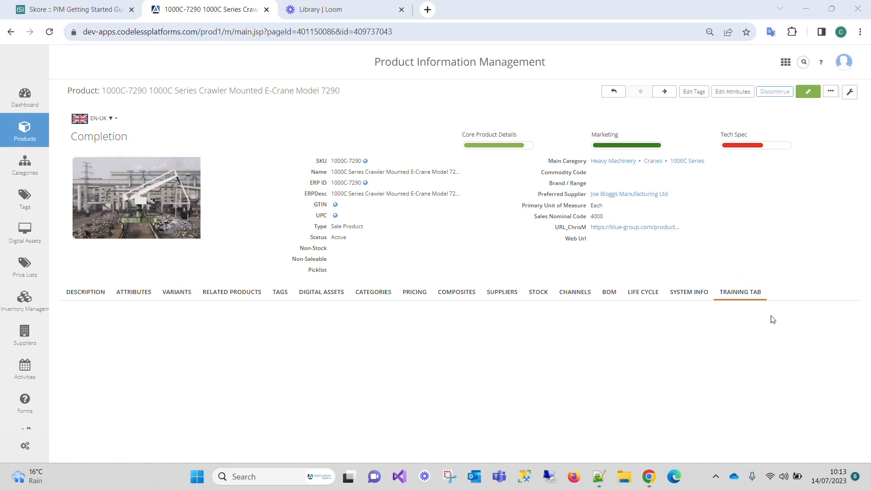
Step: Open the product view page in the page designer and add a new section to the Training Tab
left_click(850, 93)
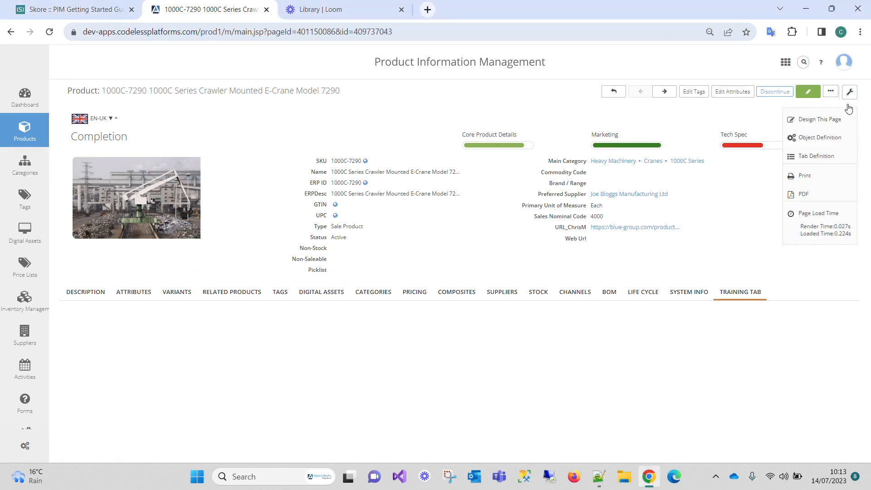
left_click(816, 120)
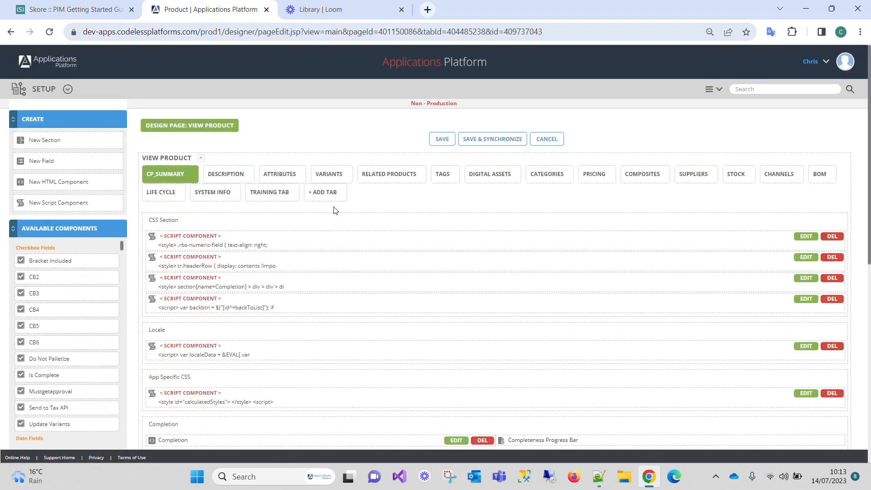
left_click(272, 196)
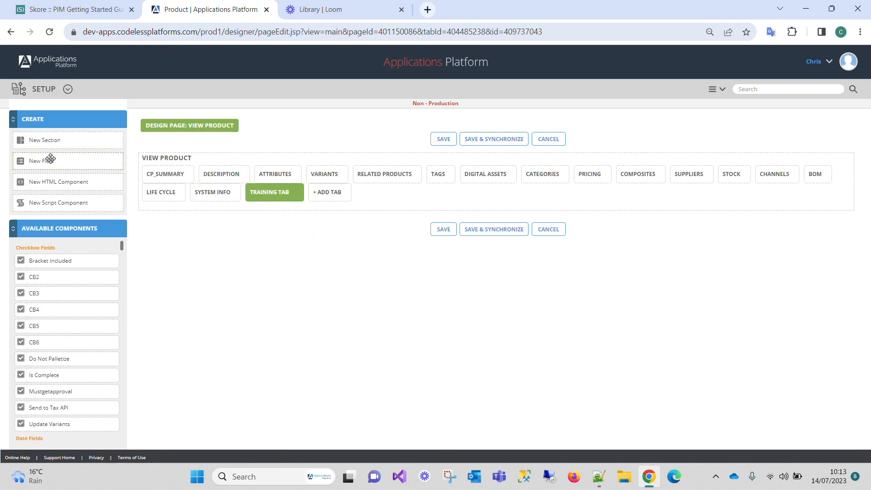
left_click_drag(50, 158, 202, 245)
left_click_drag(58, 140, 191, 216)
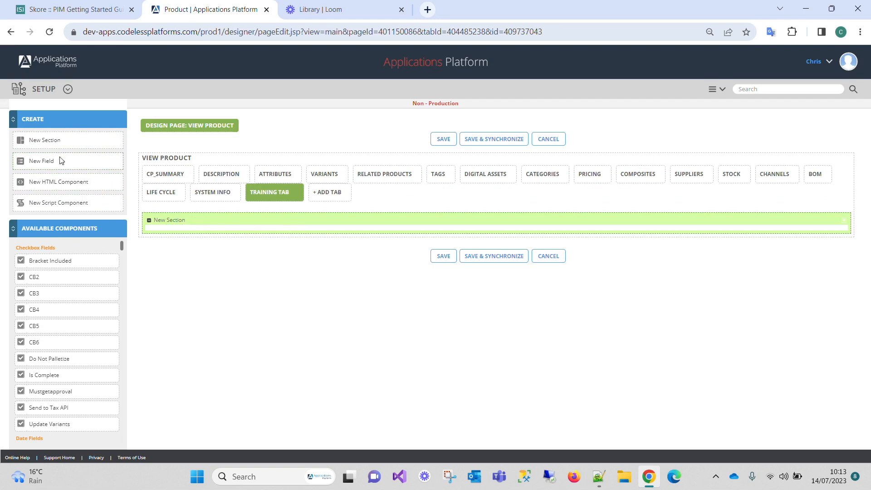
Step: Place the Bracket Included and CB2 checkbox fields in the new section of the Training Tab
mouse_move(61, 161)
left_mouse_down()
mouse_move(177, 227)
mouse_move(72, 161)
left_mouse_up()
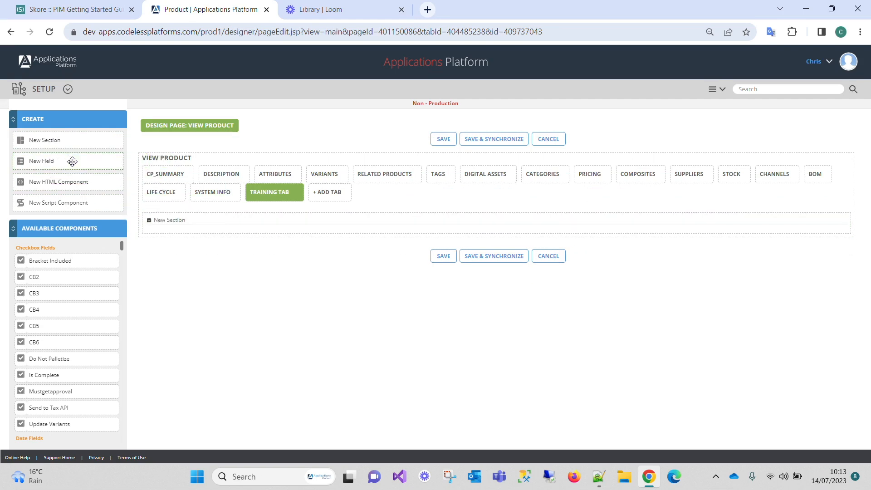
left_click_drag(66, 262, 209, 237)
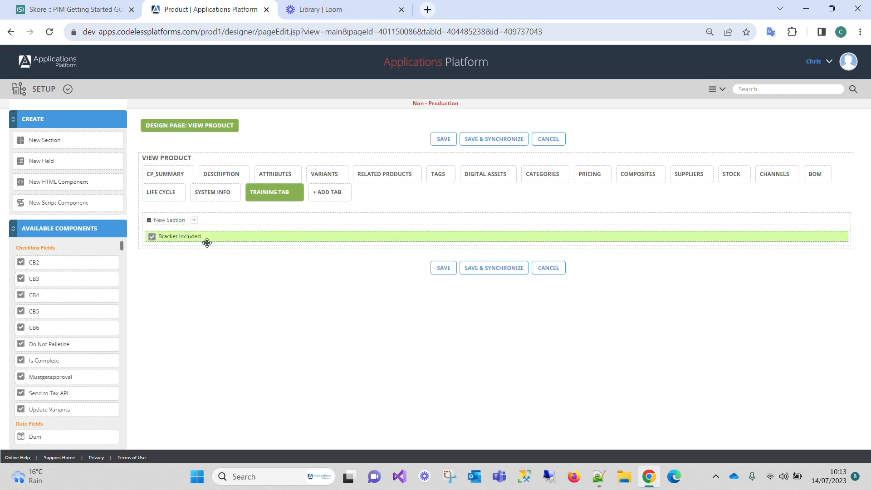
left_click_drag(64, 259, 114, 255)
left_click_drag(213, 239, 191, 243)
left_click_drag(52, 270, 190, 268)
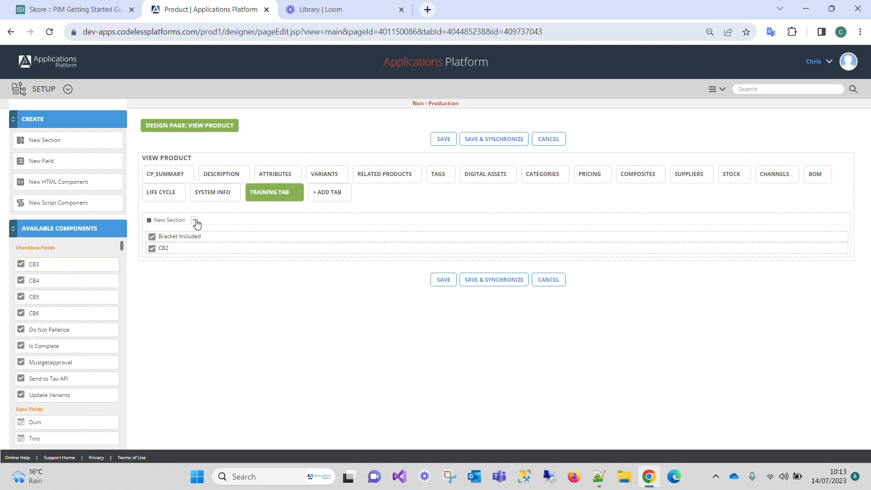
Step: Set the new section to 2 columns and make it the default section for new fields
left_click(194, 221)
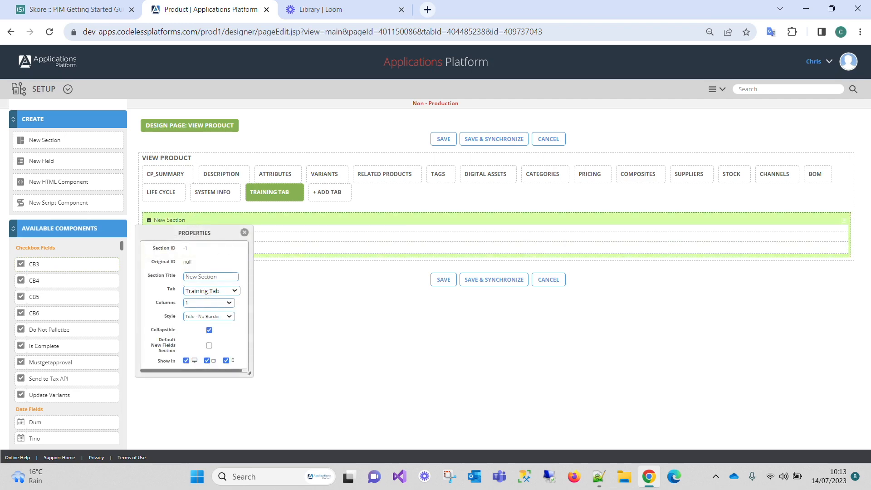
triple_click(191, 276)
left_click(202, 303)
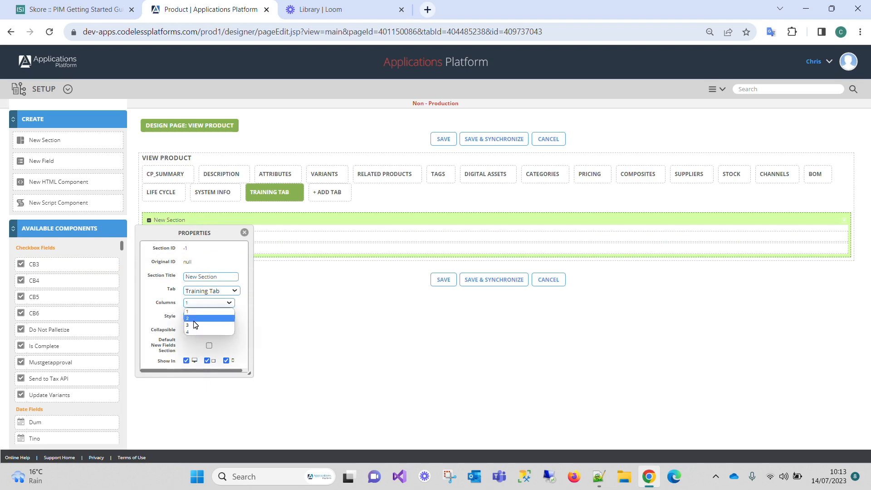
left_click(198, 318)
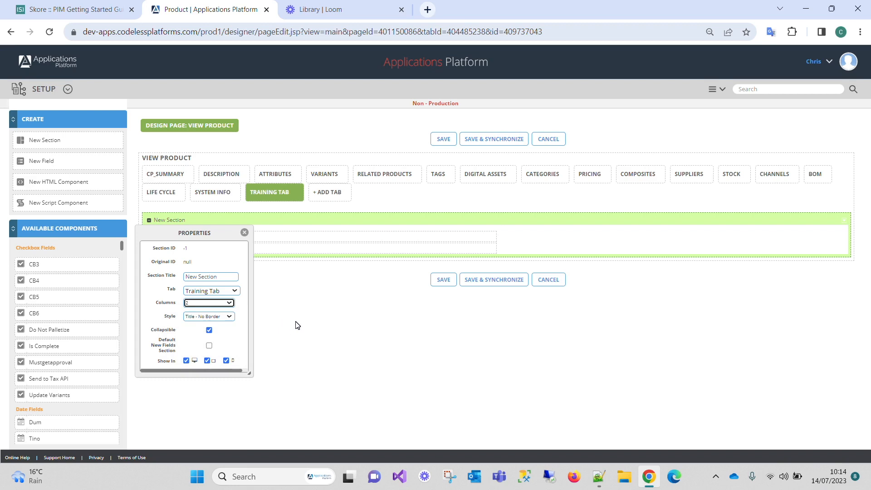
left_click(209, 346)
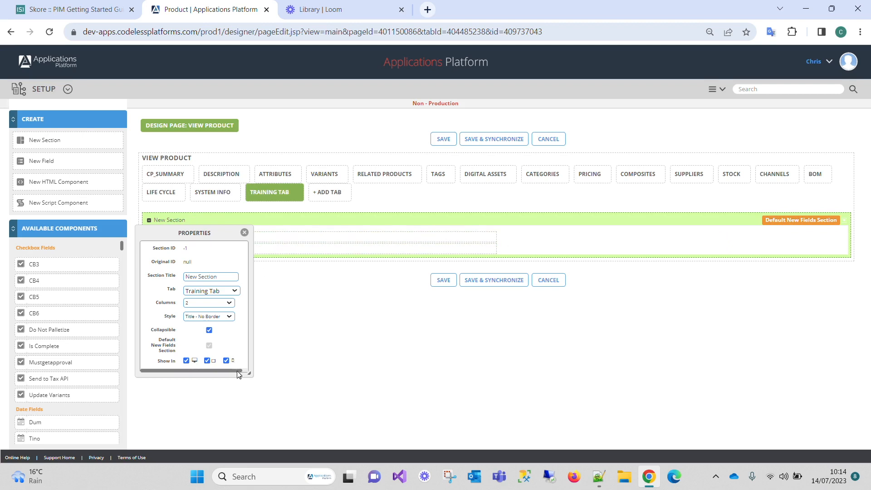
left_click(245, 233)
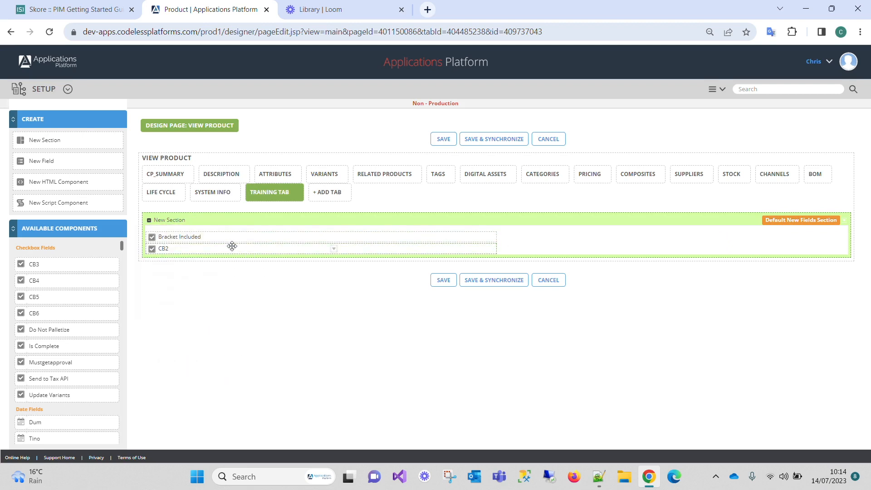
Step: Remove the Bracket Included and CB2 fields from the new section, returning them to the available components
left_click_drag(231, 238, 63, 277)
left_click_drag(163, 242, 43, 278)
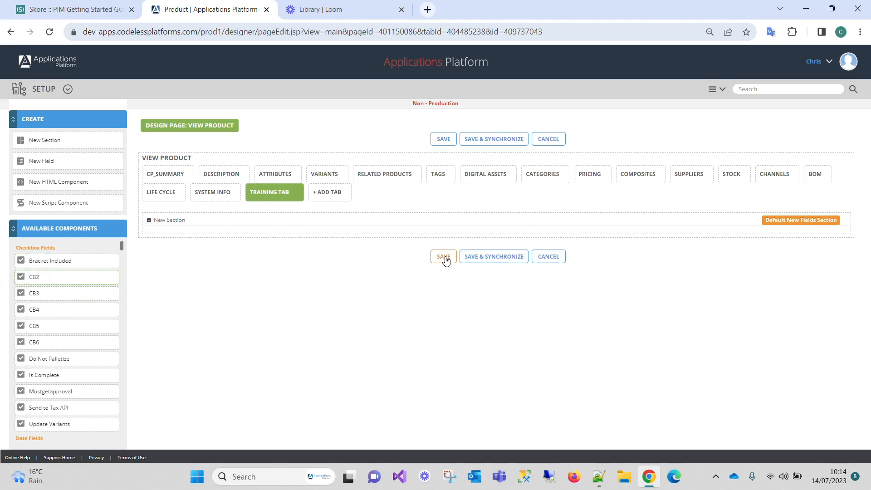
Step: Save the view page design and open the Product object's definition
left_click(443, 257)
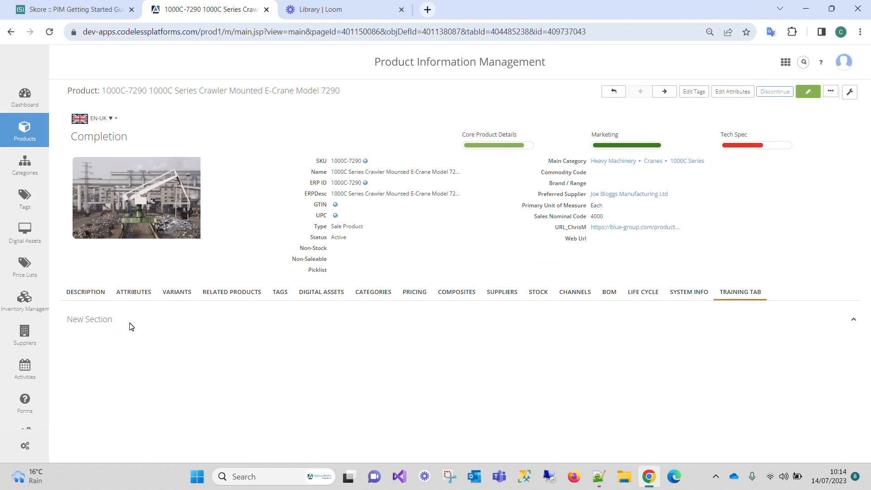
left_click(850, 92)
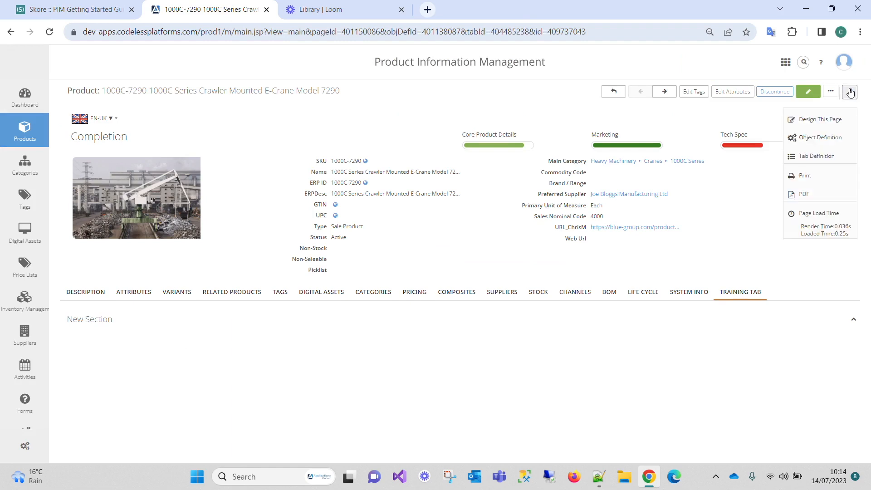
left_click(827, 138)
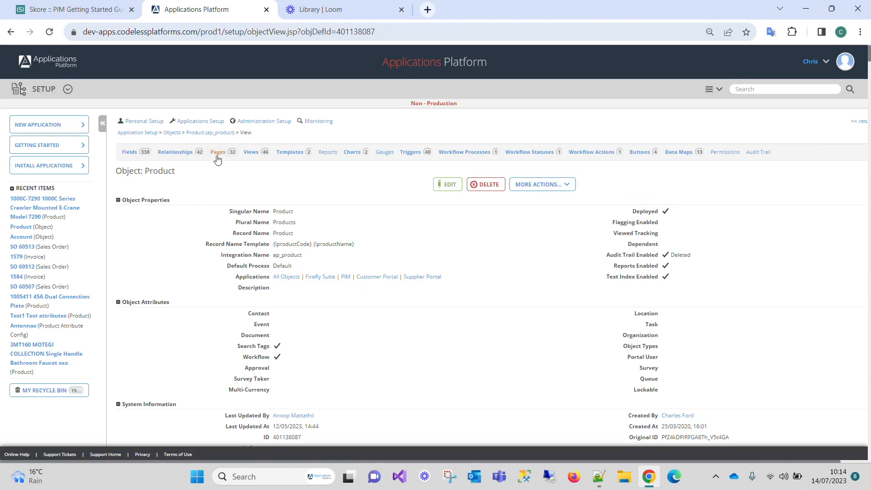
Step: Start a new field on the Product object with the Text field type
left_click(131, 152)
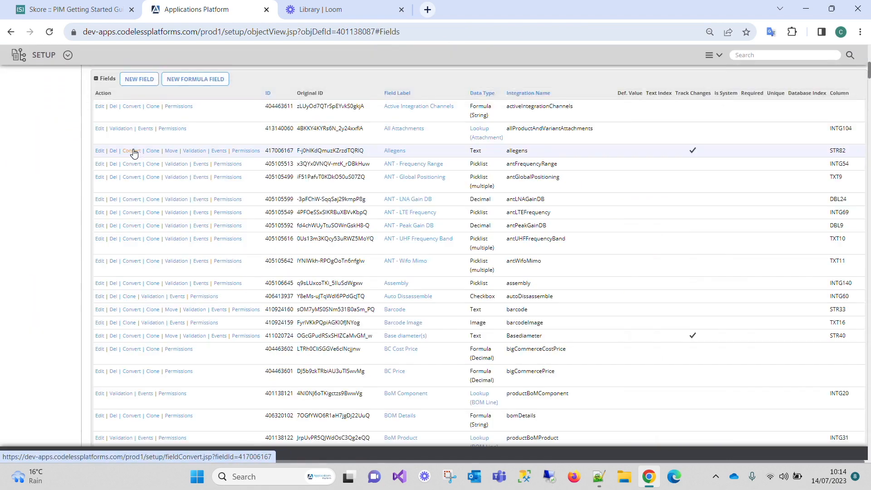
left_click(132, 82)
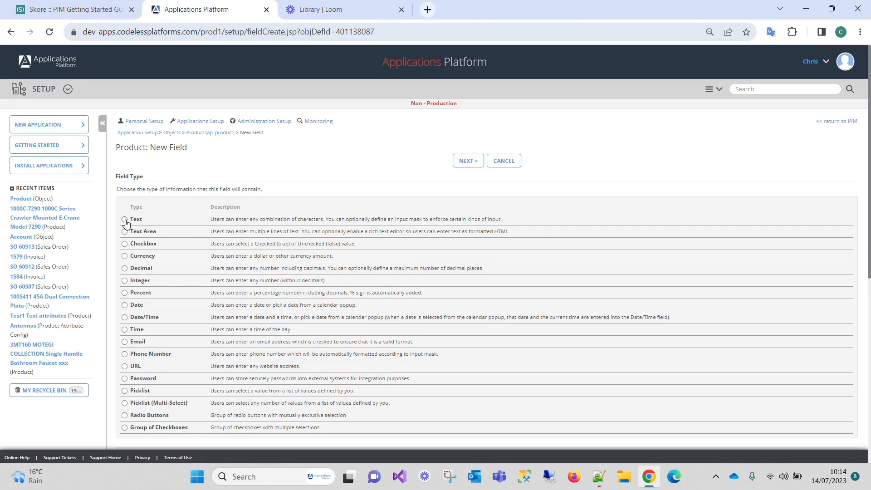
left_click(125, 220)
left_click(477, 164)
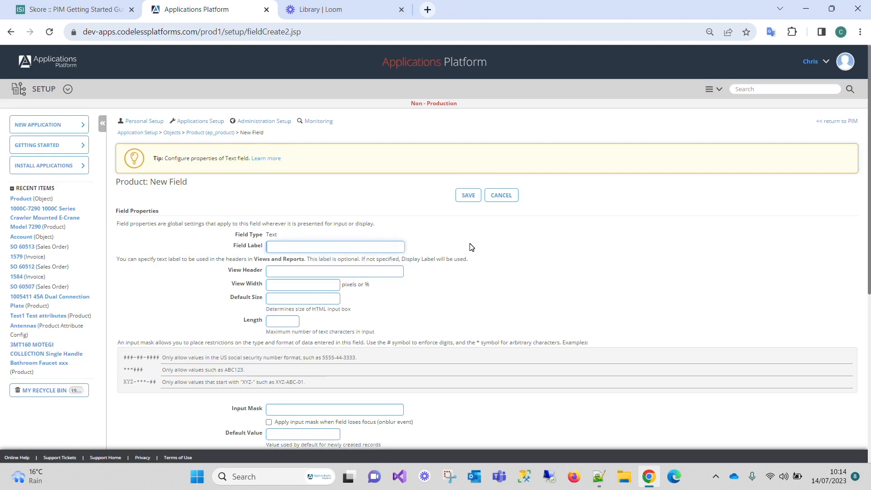
Step: Label the field LoomText and enable text search indexing and audit trail tracking of its changes
type("Loom")
type("Tes")
type("tTde")
scroll(435, 246, "down", 4)
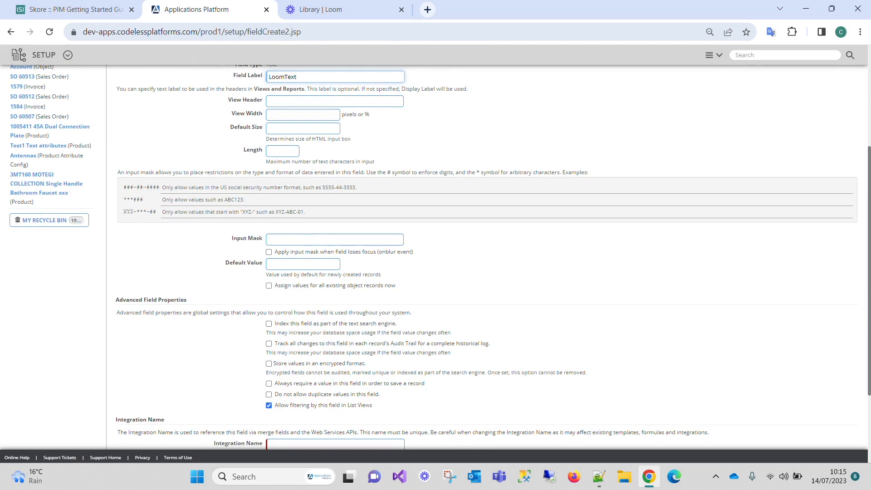
left_click(269, 323)
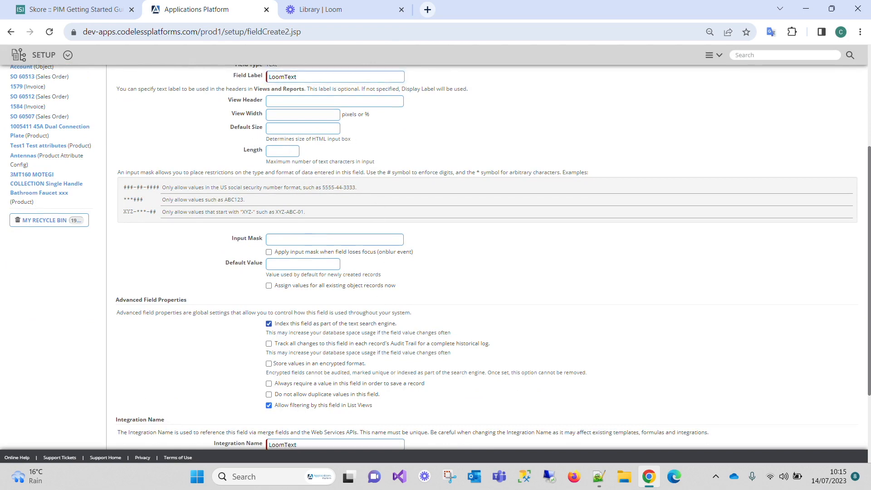
left_click(269, 343)
scroll(363, 331, "down", 3)
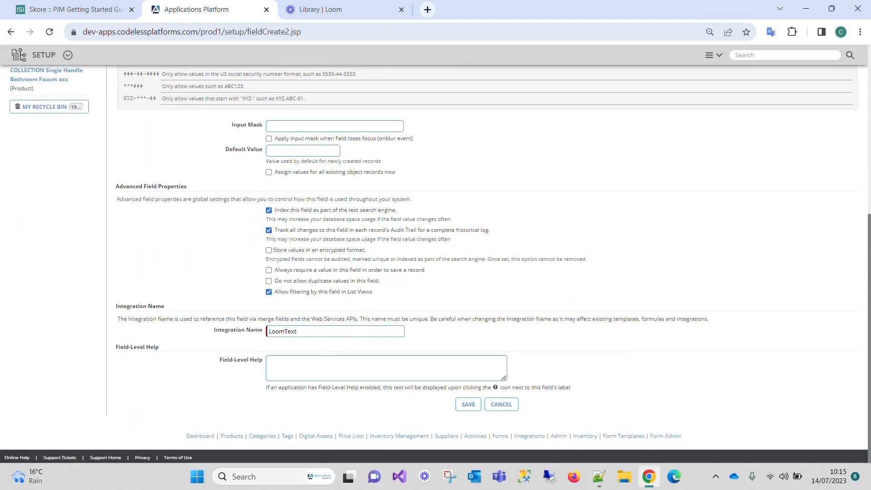
Step: Set the integration name to loomText, enter a field-level help text and save the field
left_click(268, 331)
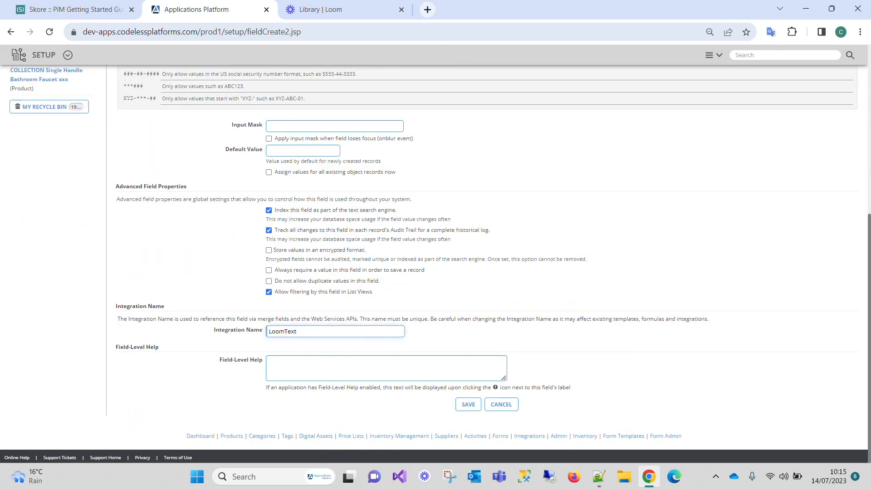
type("l")
key("Delete")
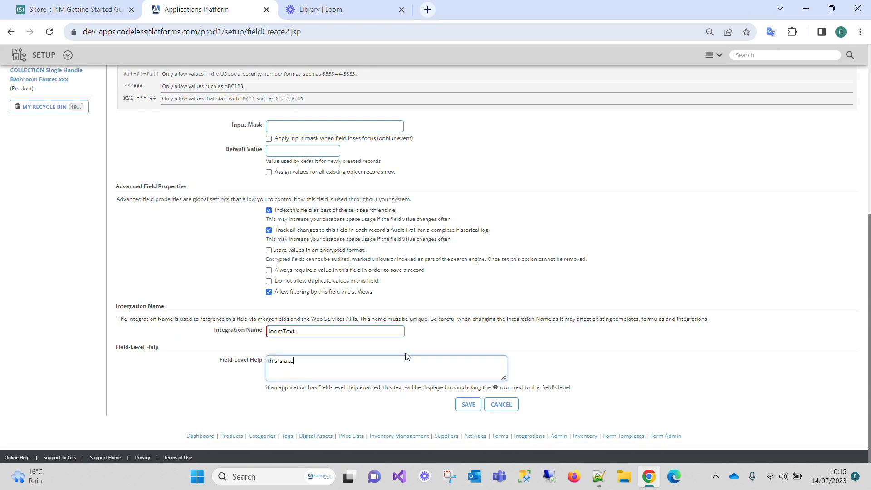
left_click(469, 405)
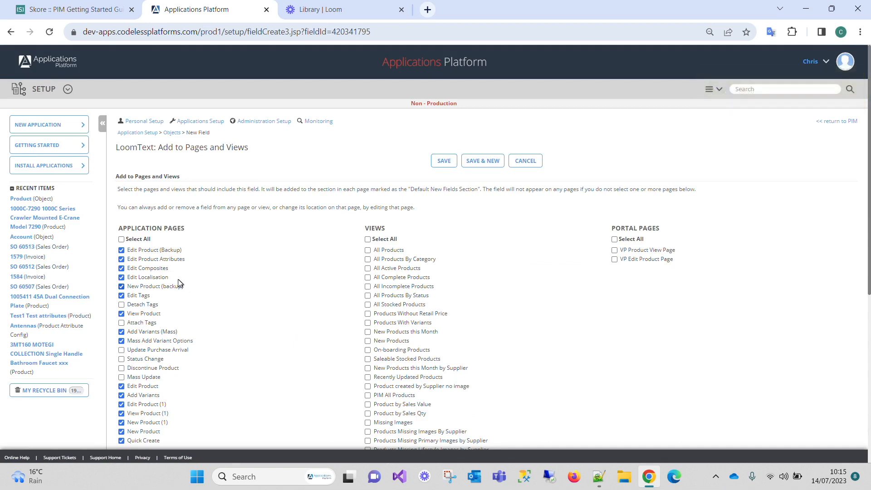
Step: Limit the field's application pages to Edit Product (Backup), Edit Product Attributes, New Product (backup), Edit Product (1), View Product (1) and New Product (1)
scroll(198, 236, "down", 1)
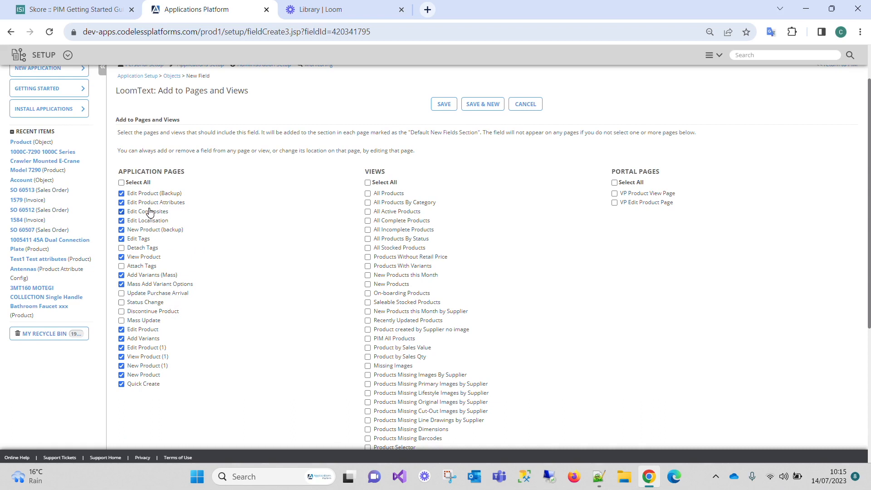
left_click(121, 183)
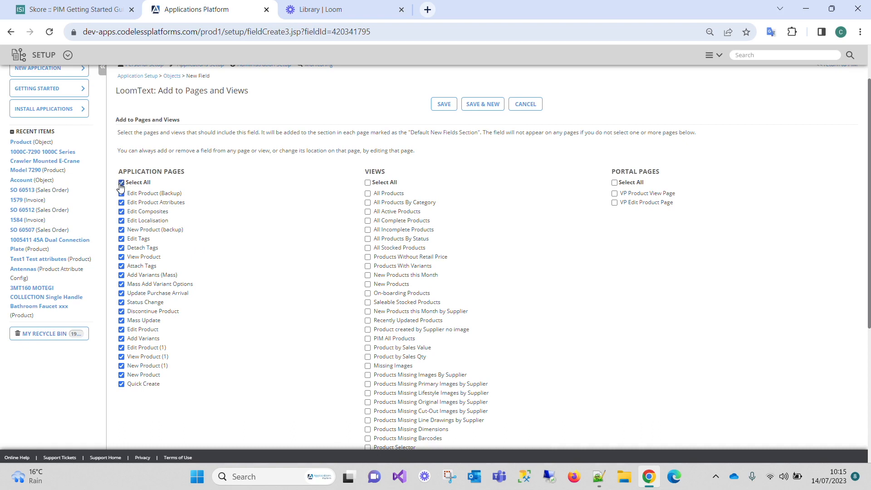
left_click(121, 184)
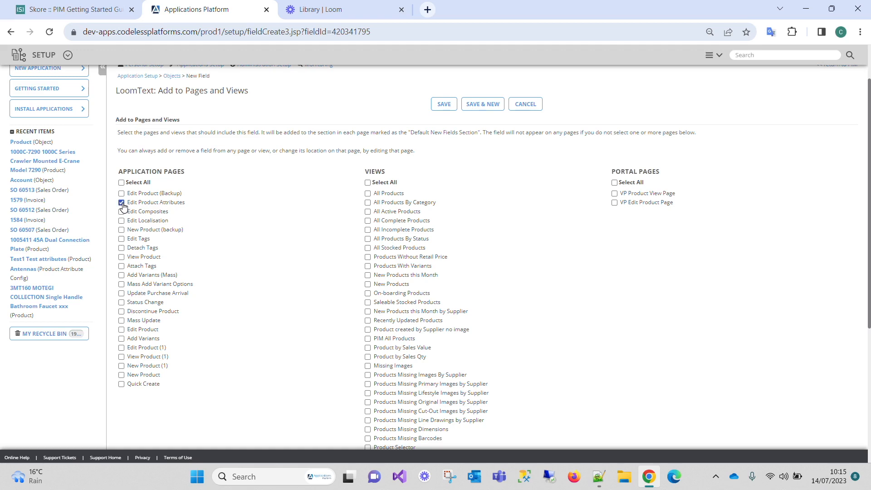
left_click(121, 194)
left_click(121, 230)
left_click(122, 348)
left_click(121, 357)
left_click(122, 366)
scroll(217, 374, "up", 2)
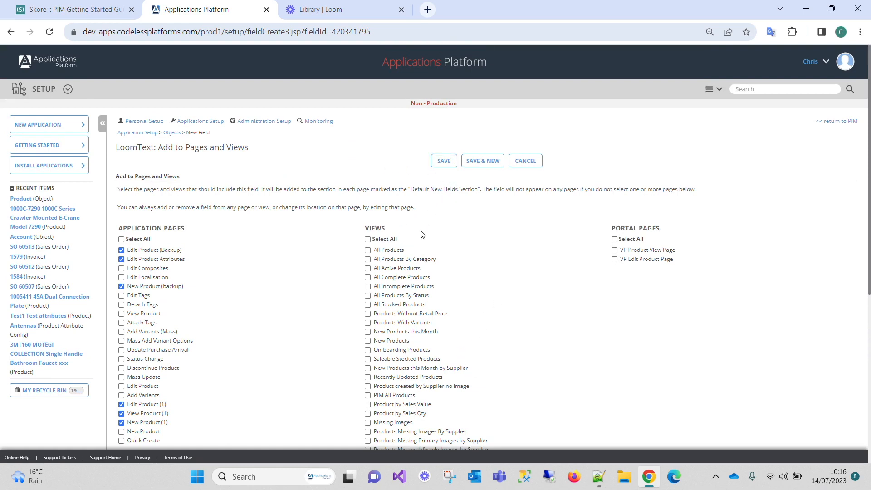
Step: Include the field in the Loom Training - Add Fields to a View view
scroll(420, 237, "down", 6)
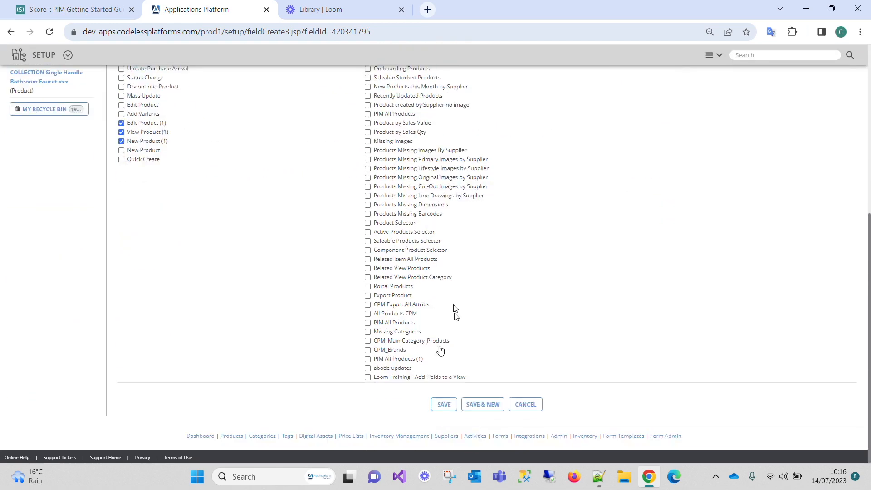
left_click(367, 377)
scroll(494, 374, "up", 4)
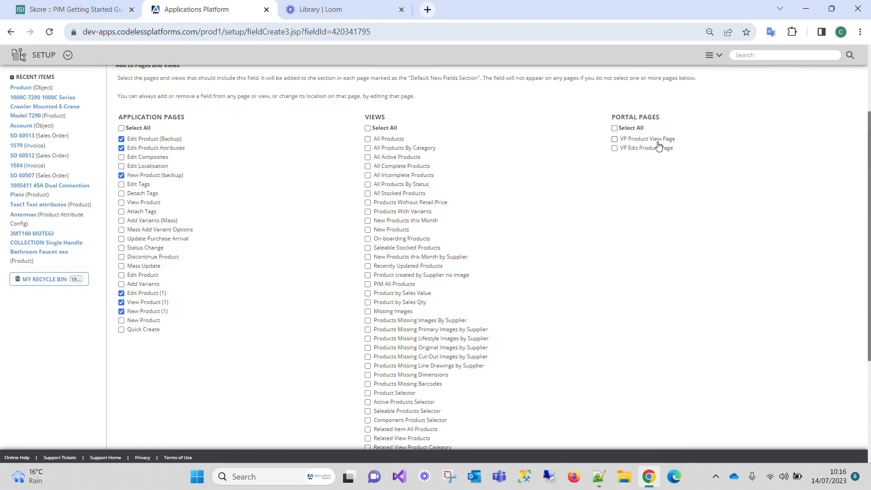
Step: Check the Add fields to Edit & View Pages process map in Skore, return and save the LoomText page and view selections
left_click(78, 11)
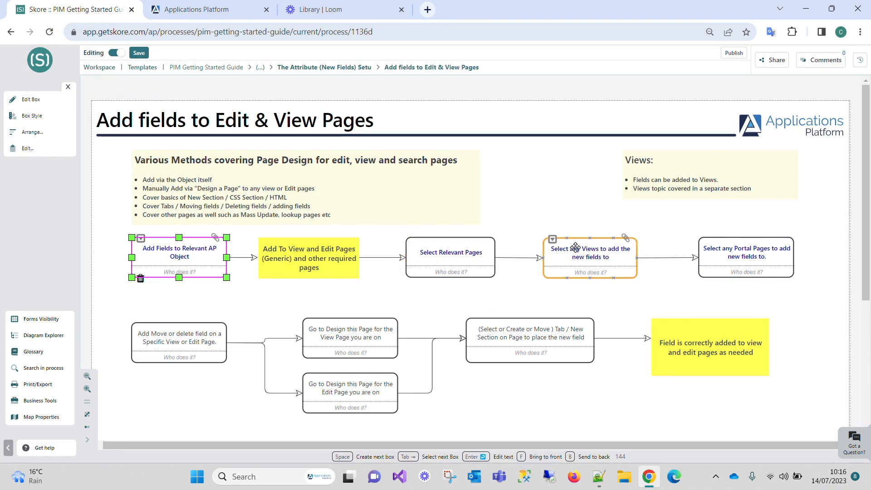
left_click(209, 11)
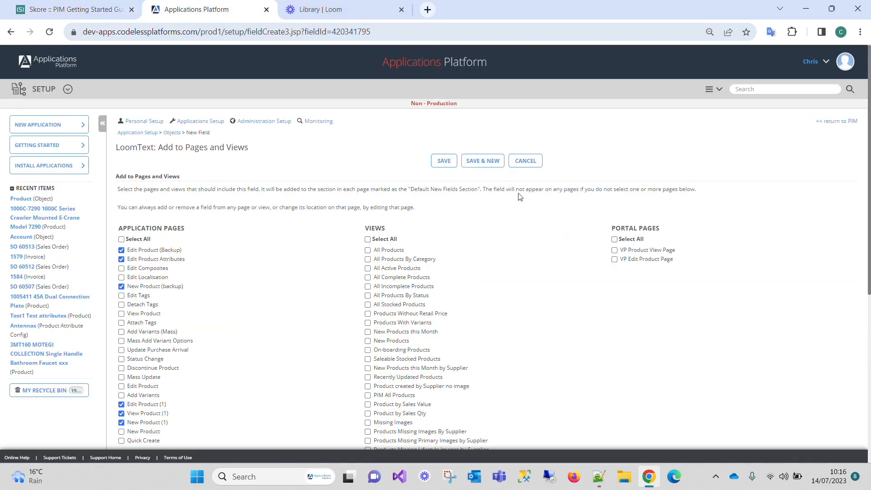
left_click(445, 162)
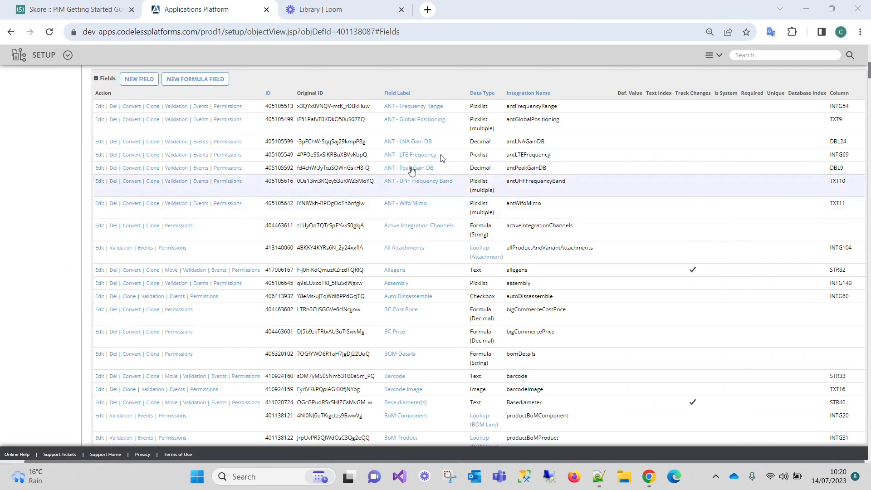
Step: Find the LoomText field in the Product object's field list
scroll(452, 117, "down", 10)
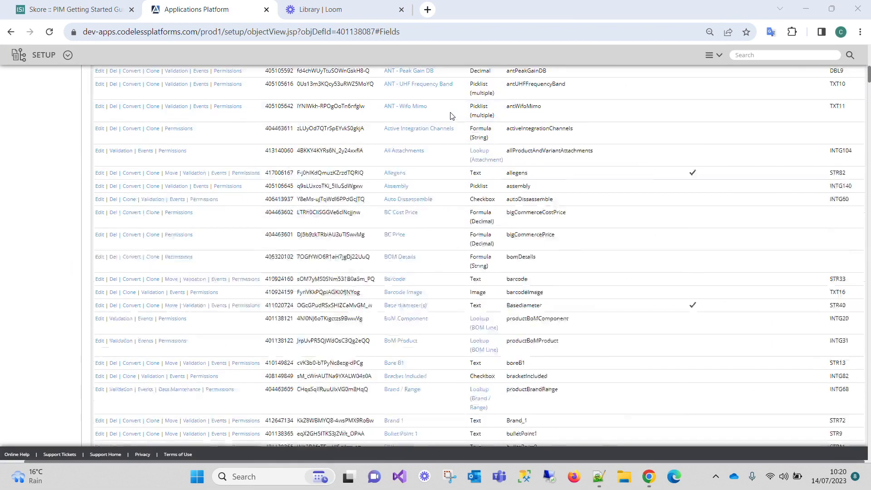
scroll(451, 118, "down", 15)
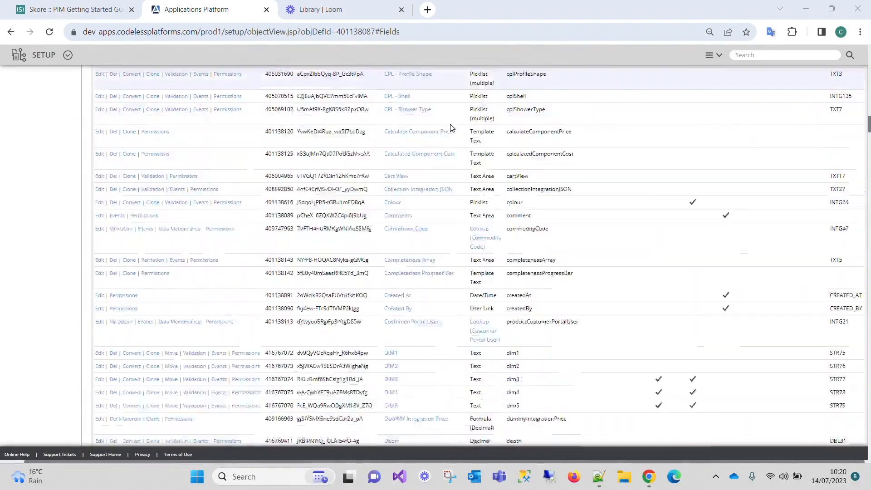
scroll(451, 128, "down", 15)
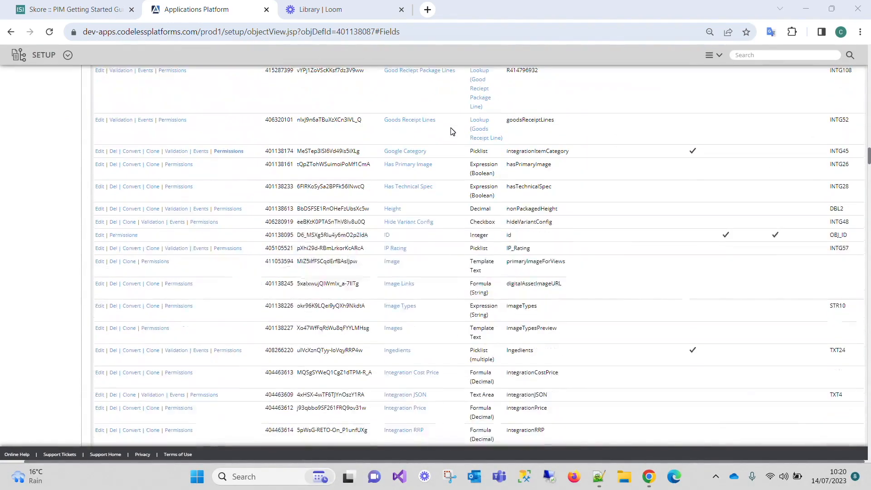
scroll(451, 133, "down", 8)
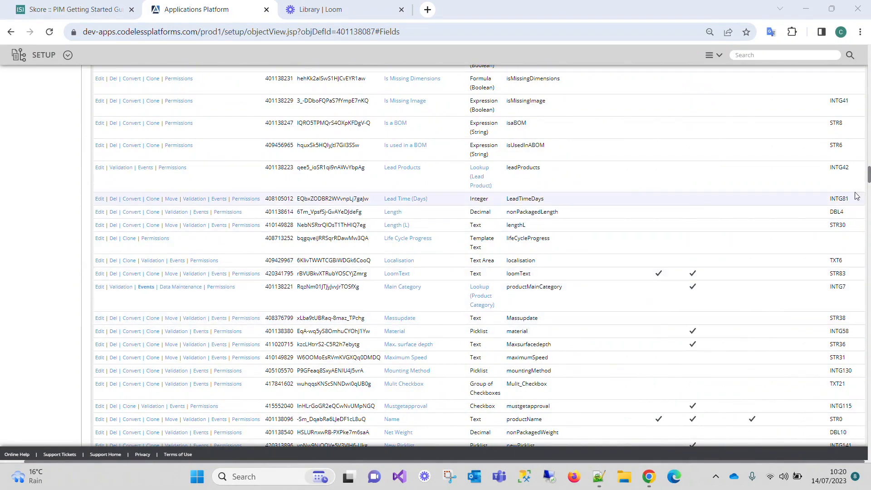
left_click_drag(869, 180, 870, 57)
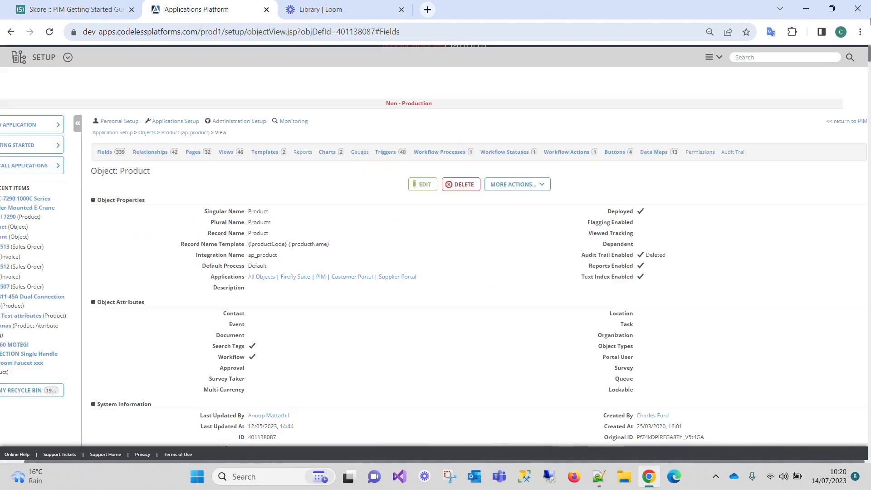
Step: Return to PIM, open the 45A Easyfit Dual Connection Plate product and examine its Attributes tab for the new field
left_click(853, 121)
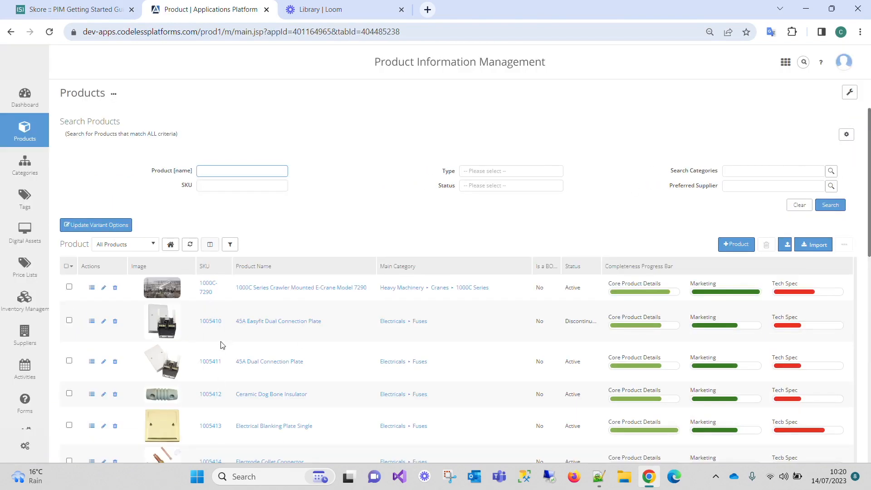
left_click(210, 321)
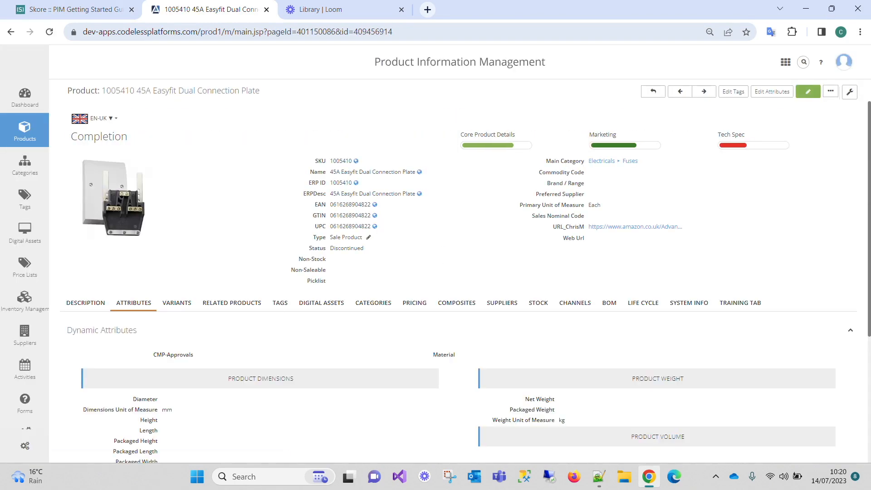
scroll(354, 239, "down", 5)
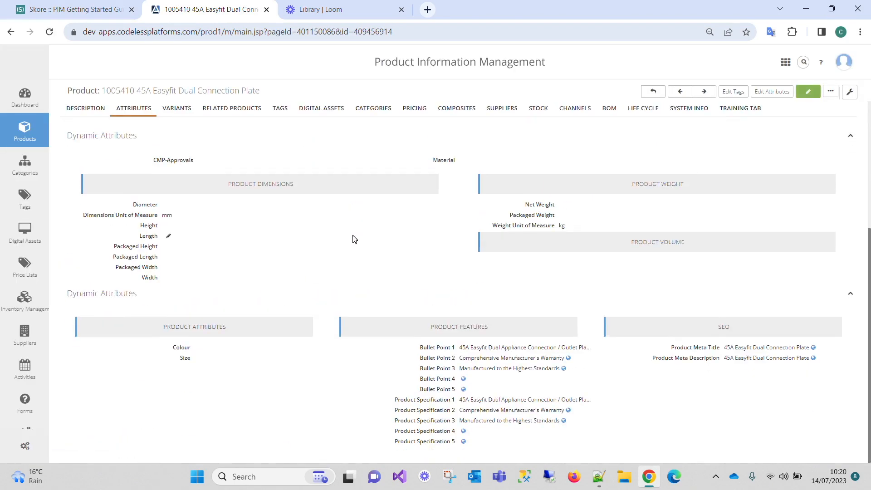
scroll(354, 239, "up", 5)
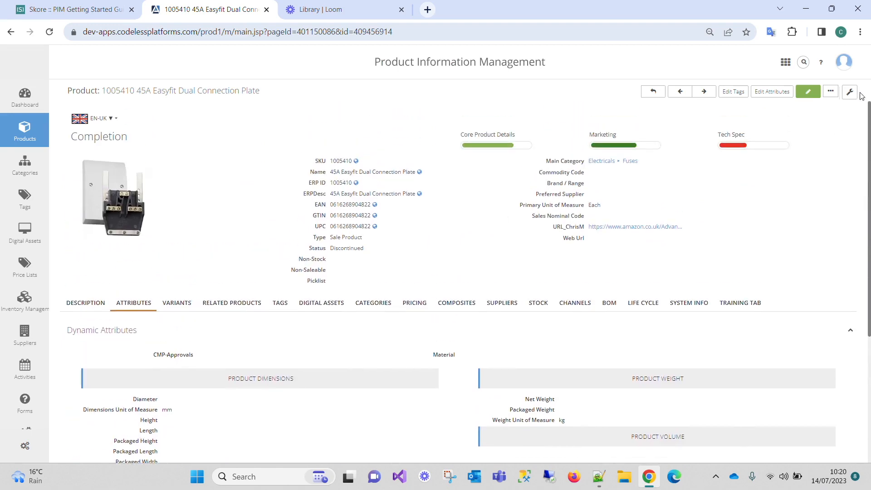
Step: Open the page design of this product's view page, show its Attributes tab and search for loom among the components
left_click(850, 92)
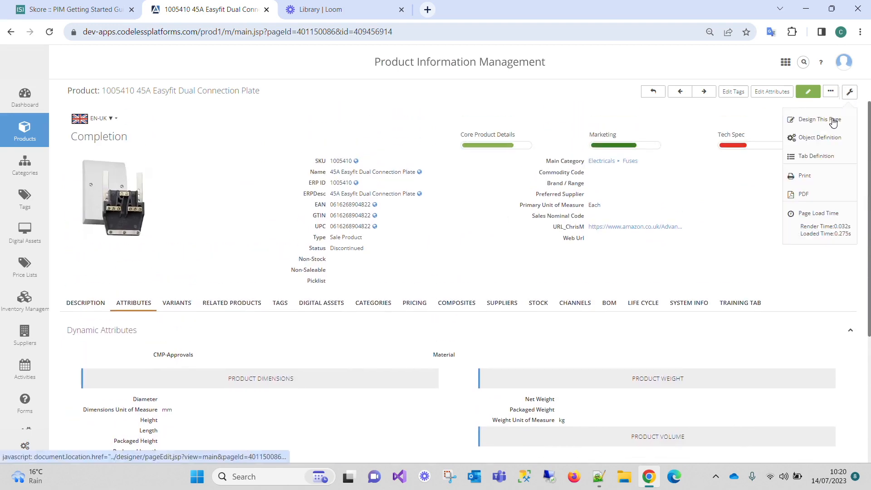
left_click(818, 119)
left_click(276, 174)
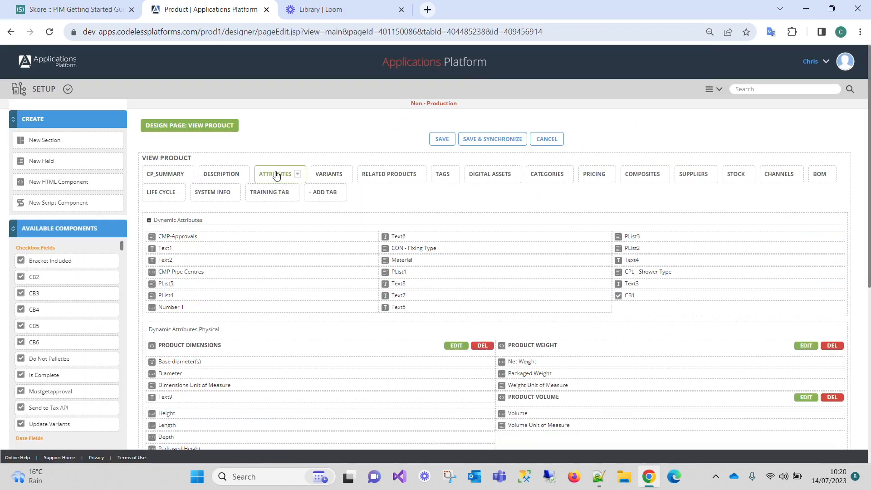
scroll(542, 296, "down", 5)
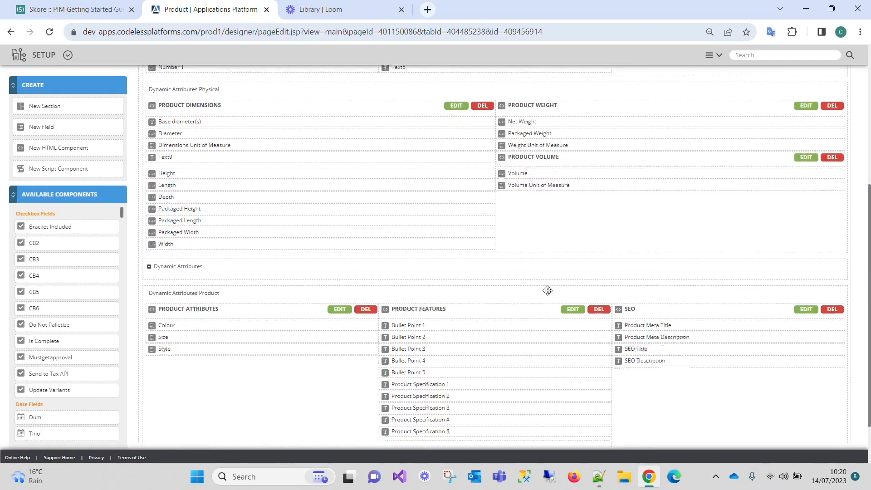
scroll(547, 290, "down", 2)
scroll(548, 291, "up", 3)
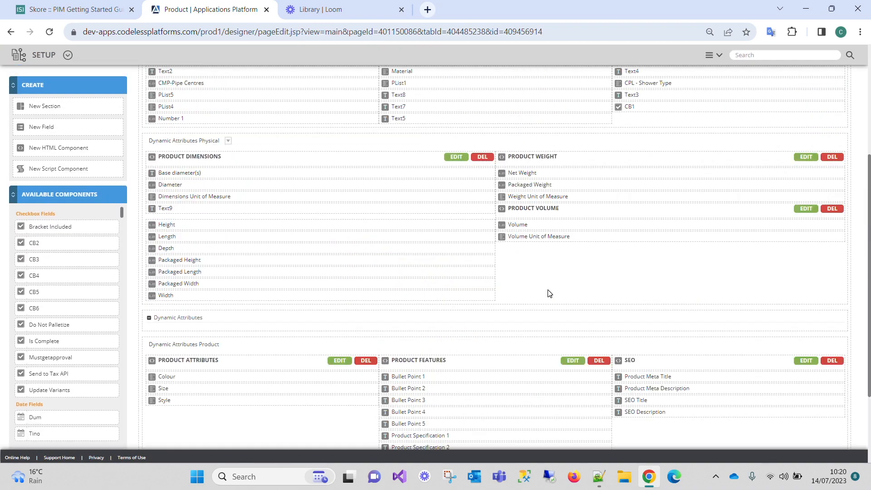
key("ctrl+f")
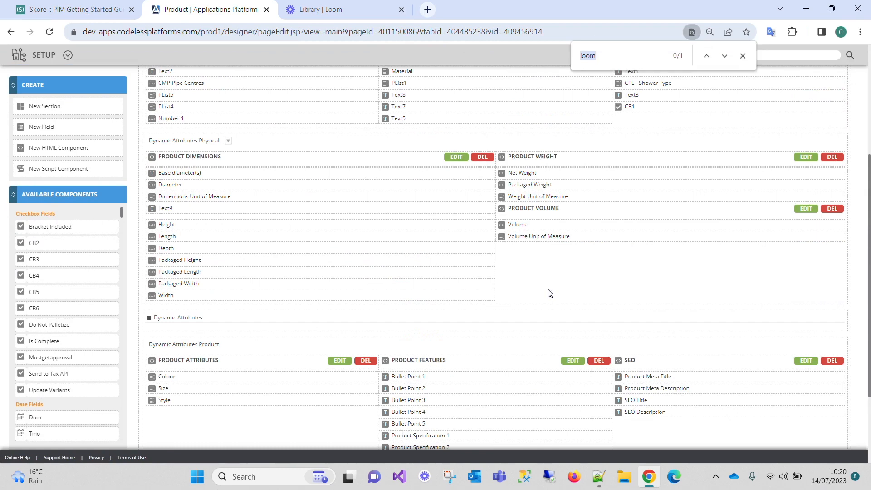
left_click(725, 55)
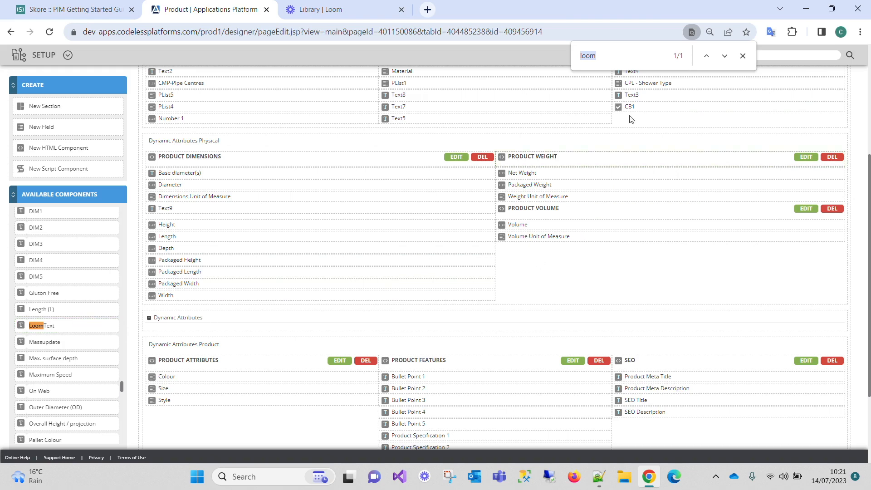
scroll(589, 145, "up", 4)
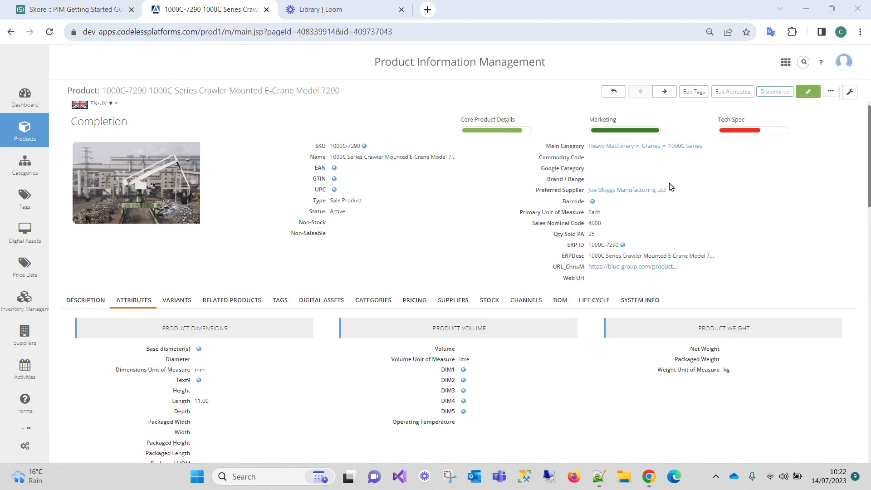
Step: Search the Attributes tab of the 1000C Series Crawler Mounted E-Crane Model 7290 product for loom and highlight the LoomText field
key("ctrl+f")
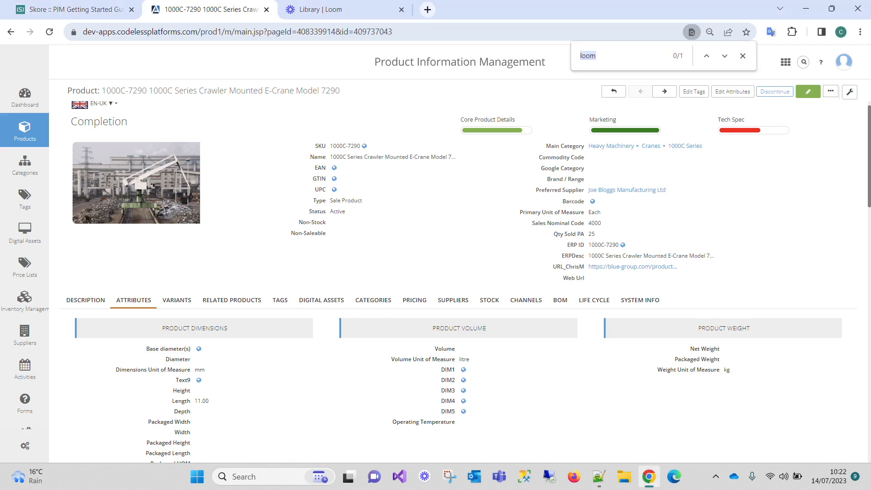
left_click(724, 55)
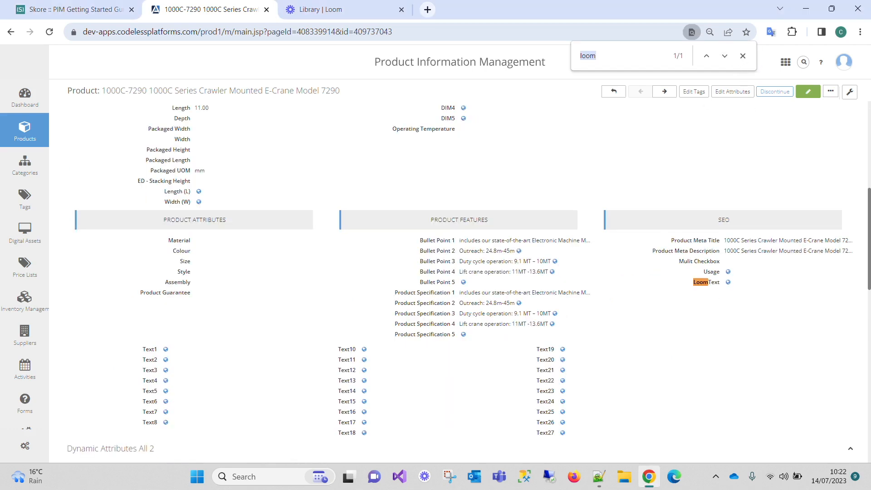
left_click_drag(685, 282, 744, 285)
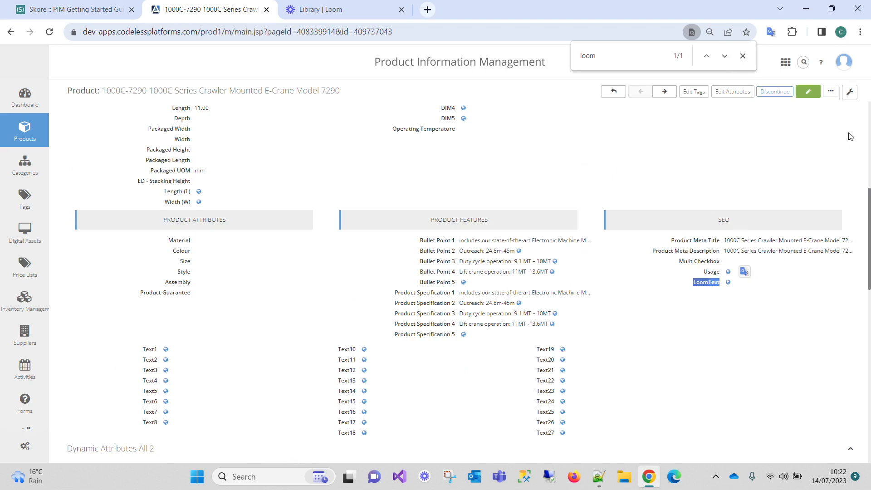
Step: Open the view page's design, examine the Default New Fields Section on the Attributes tab, and leave the design without saving
left_click(851, 93)
left_click(829, 119)
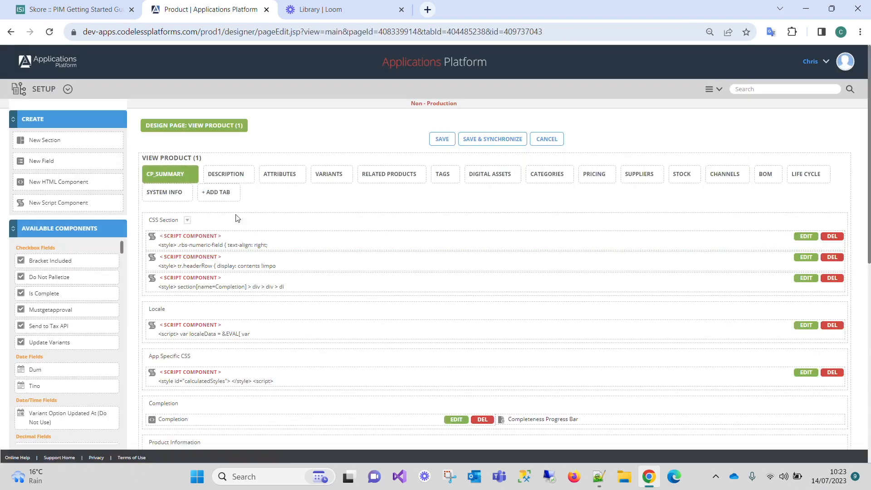
left_click(281, 177)
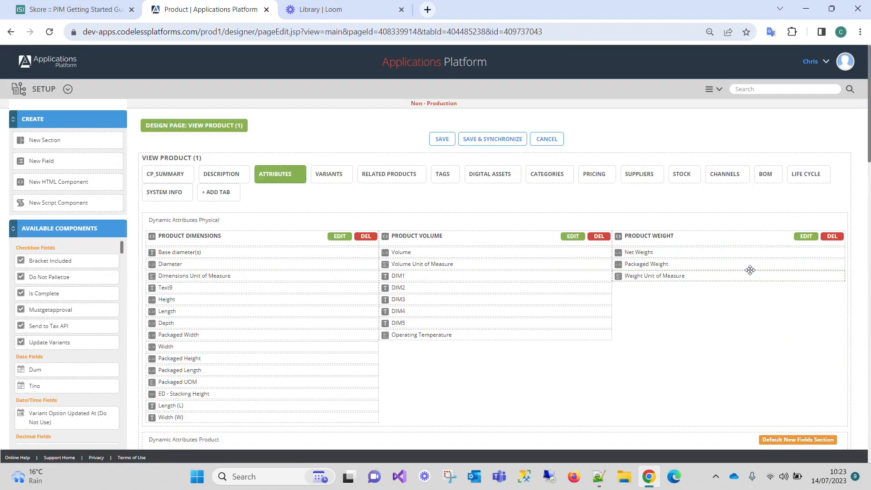
scroll(754, 270, "down", 4)
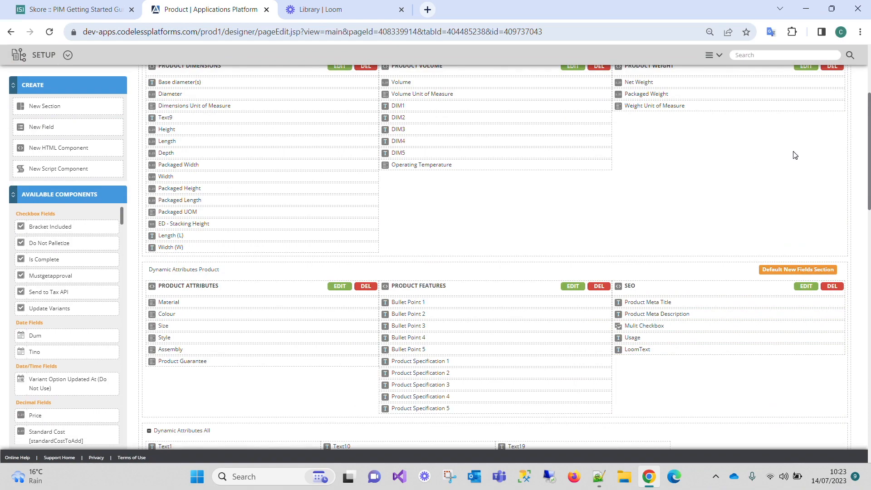
scroll(795, 155, "up", 5)
left_click(547, 139)
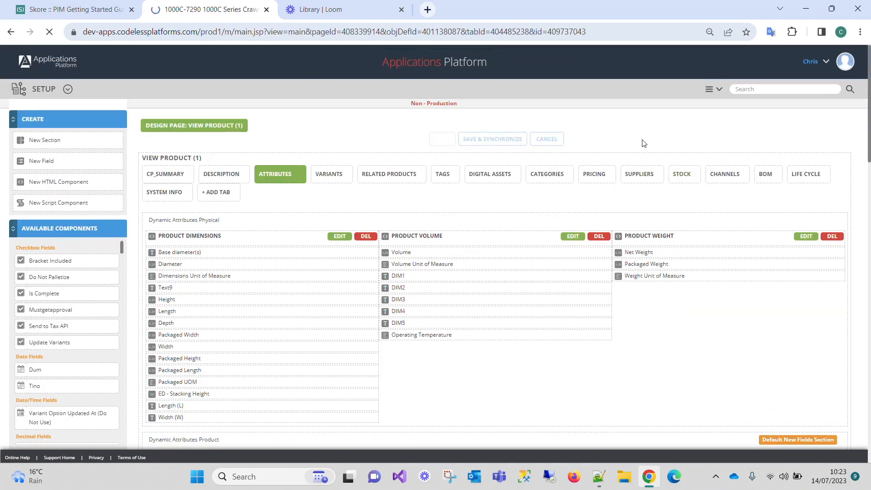
Step: Open the E-Crane Model 7290 product for editing and find the LoomText field on the edit page
left_click(812, 93)
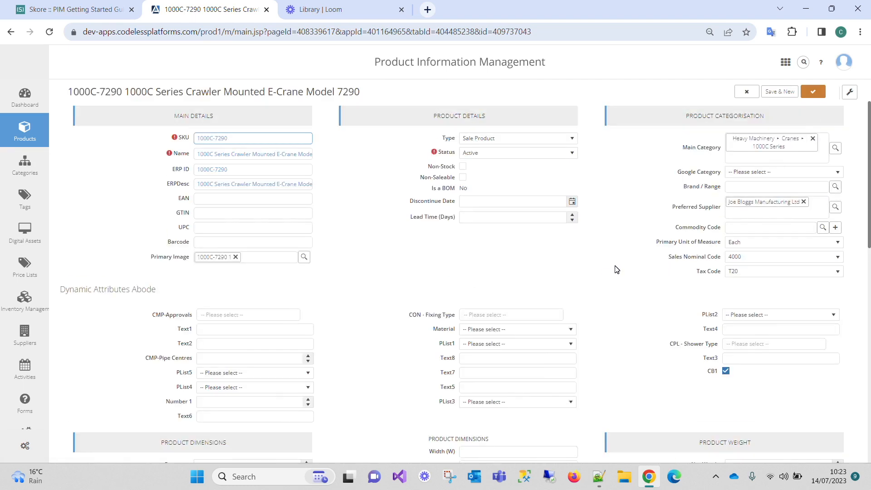
key("ctrl+f")
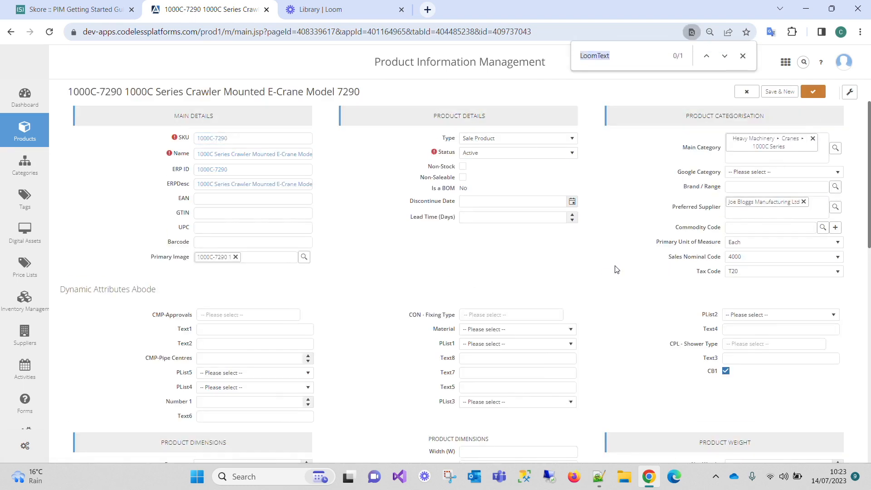
left_click(724, 55)
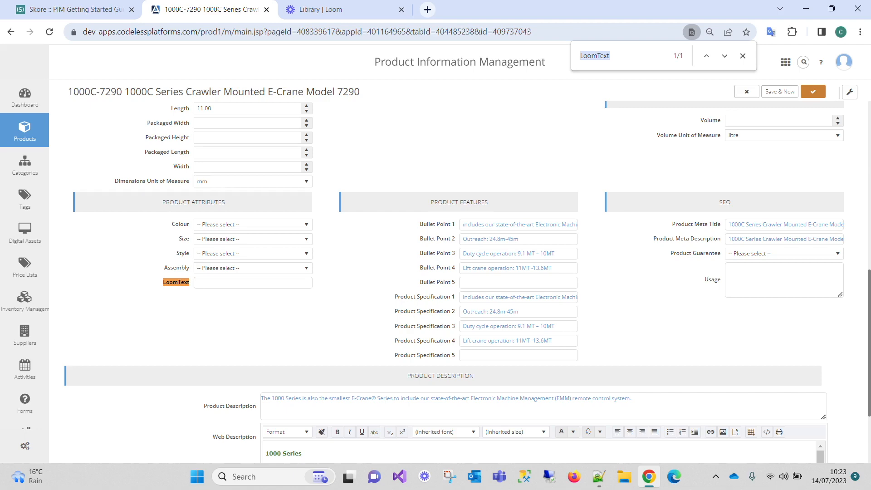
left_click(742, 55)
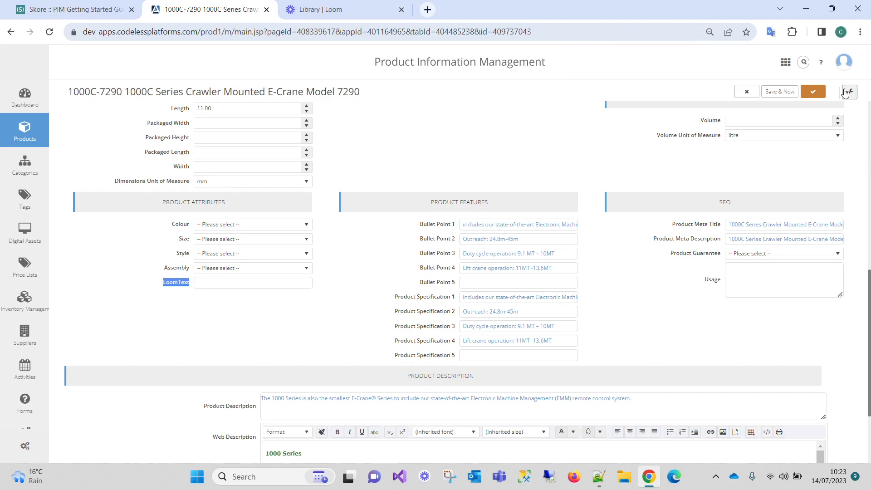
Step: Open the design of the product edit page and search it for the LoomText field
left_click(849, 91)
left_click(836, 118)
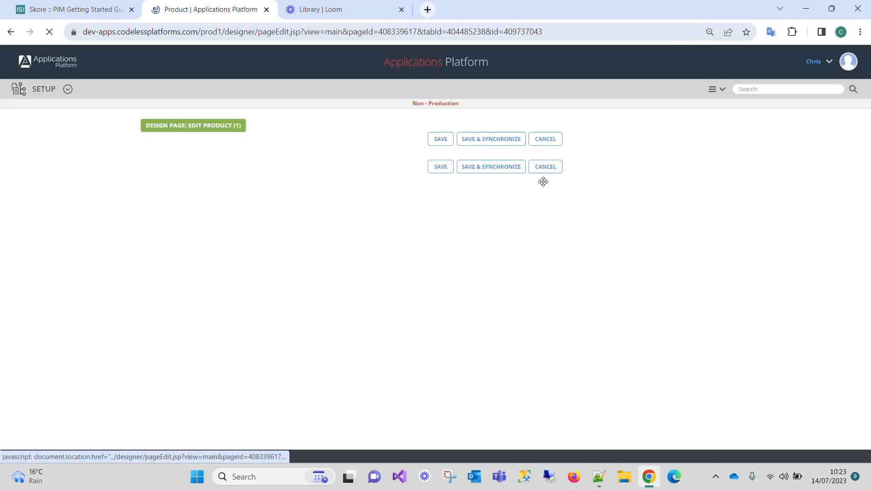
scroll(416, 209, "down", 8)
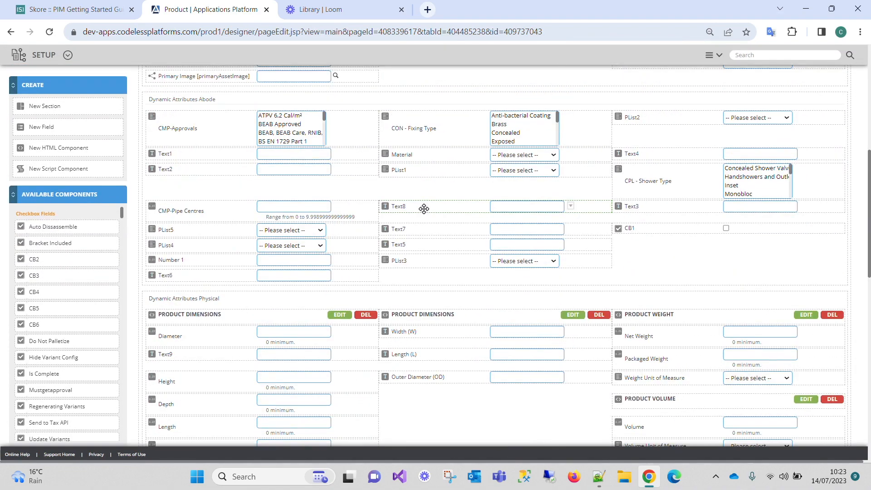
key("ctrl+f")
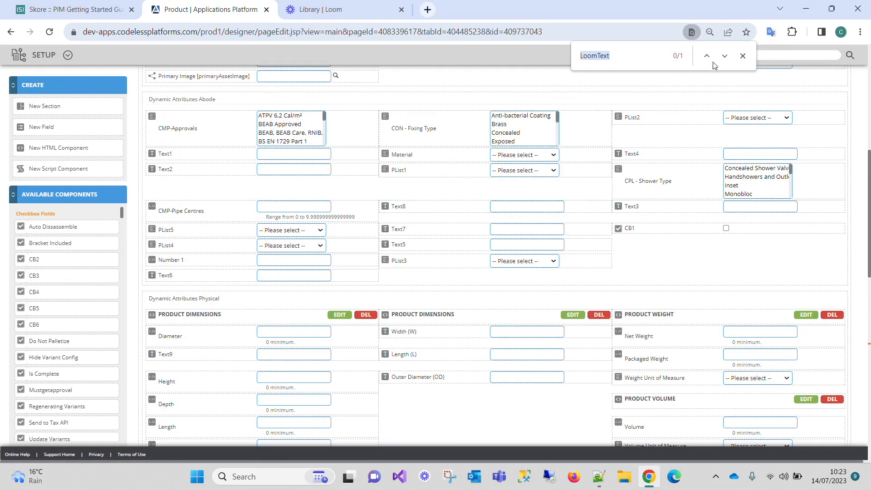
left_click(725, 55)
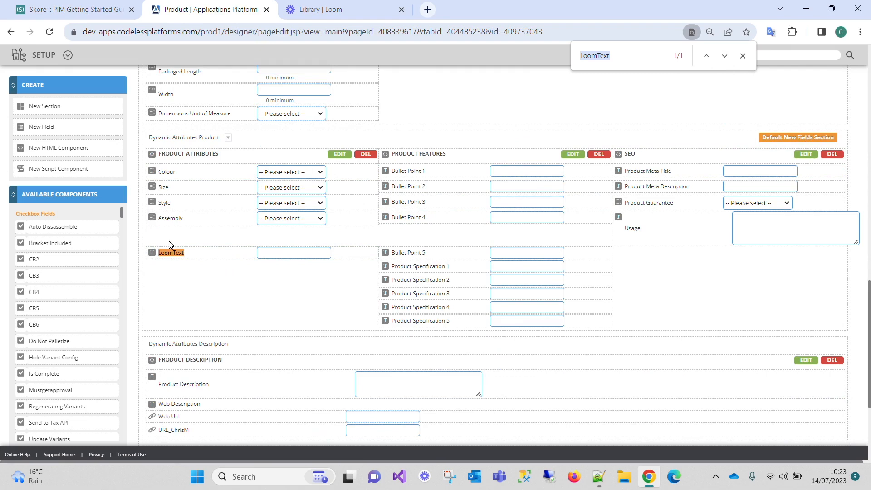
Step: Check the process map in Skore, return to the edit page design, and leave the design and product editing without saving
left_click(72, 10)
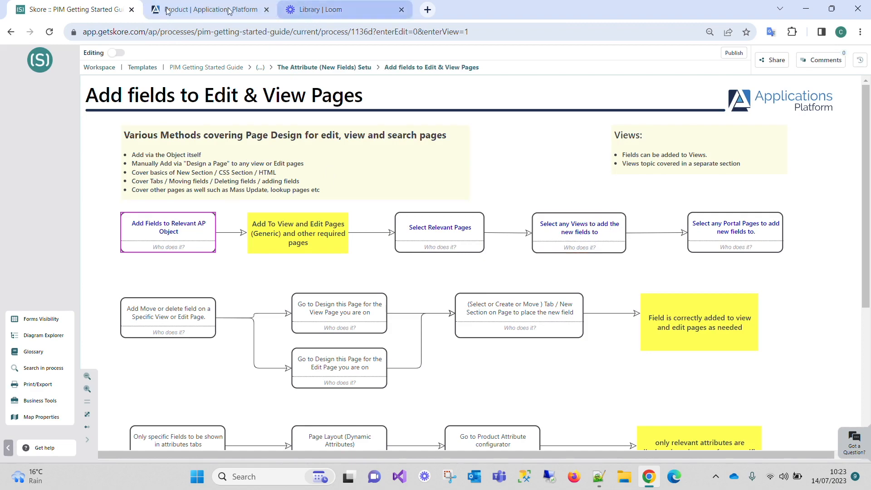
left_click(184, 13)
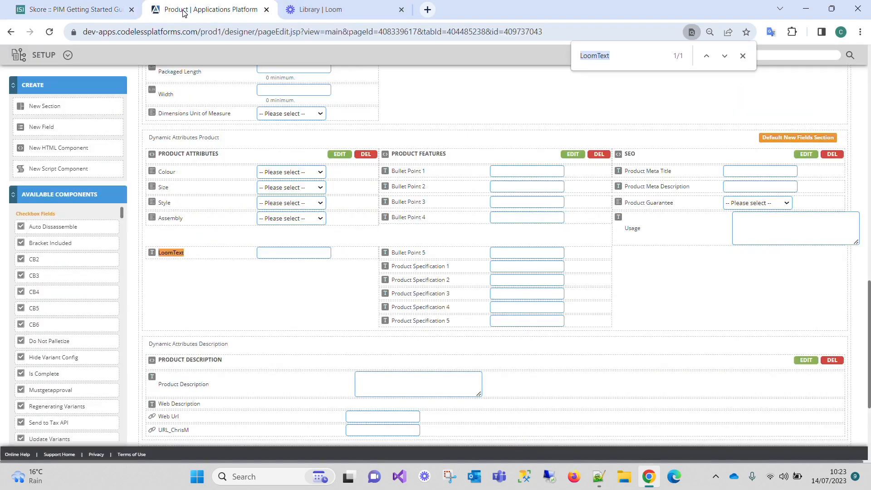
left_click(742, 56)
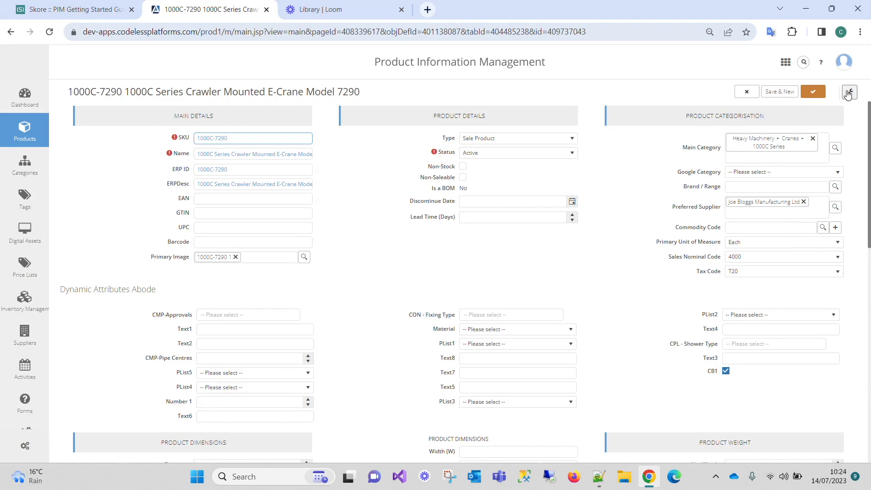
left_click(746, 91)
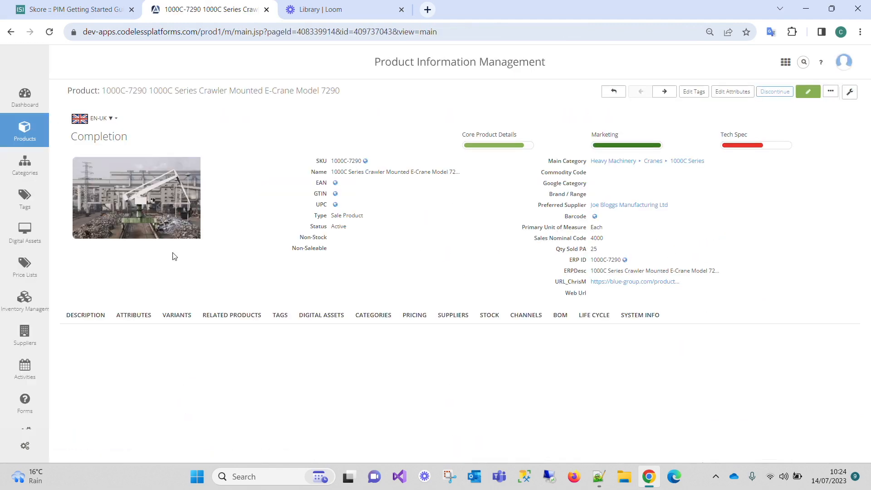
Step: Go to the Products list and display it with the Loom Training - Add Fields to a View view
mouse_move(29, 138)
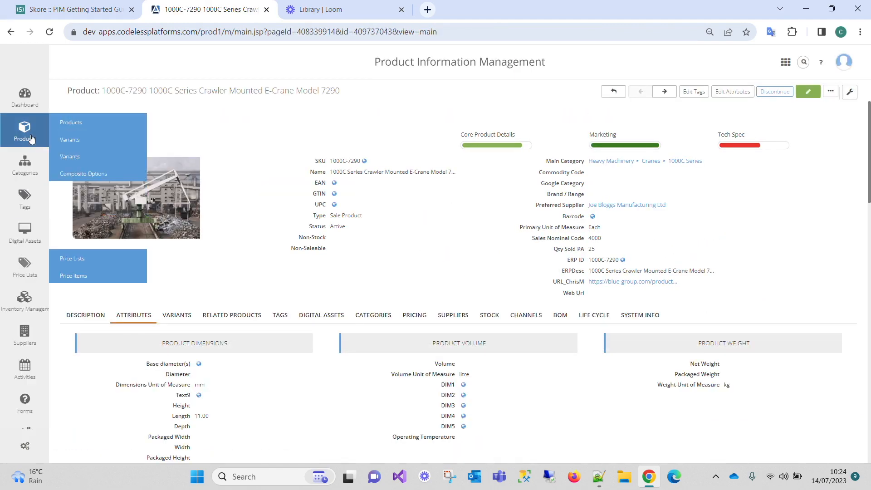
left_click(75, 123)
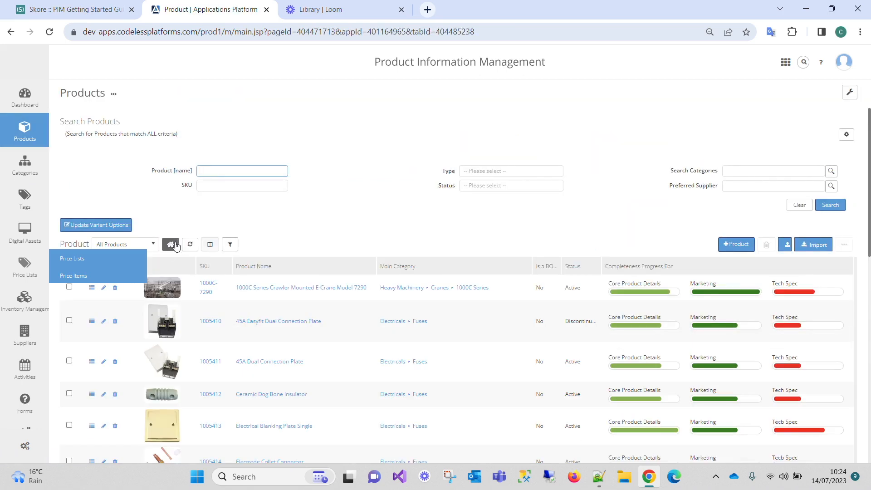
left_click(154, 245)
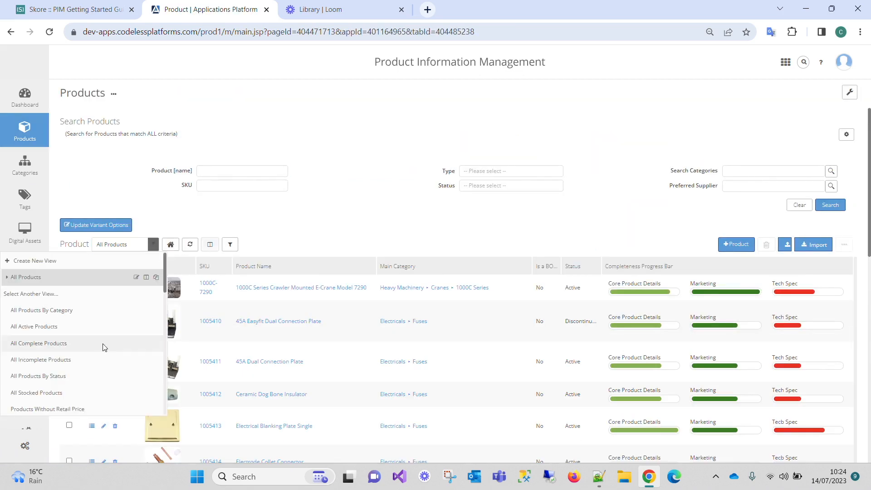
scroll(105, 349, "down", 10)
left_click(83, 405)
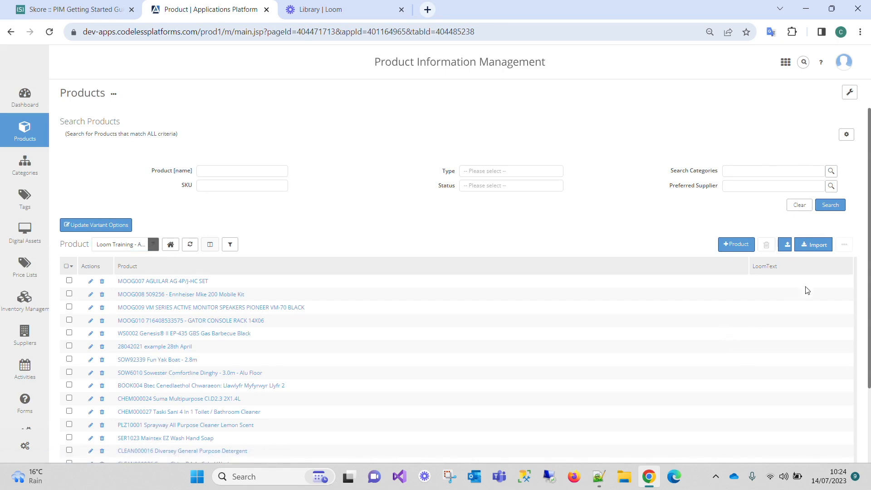
Step: Open the Loom Training view for editing, examine its selected columns, and check the process map in Skore before returning
left_click(154, 244)
left_click(137, 261)
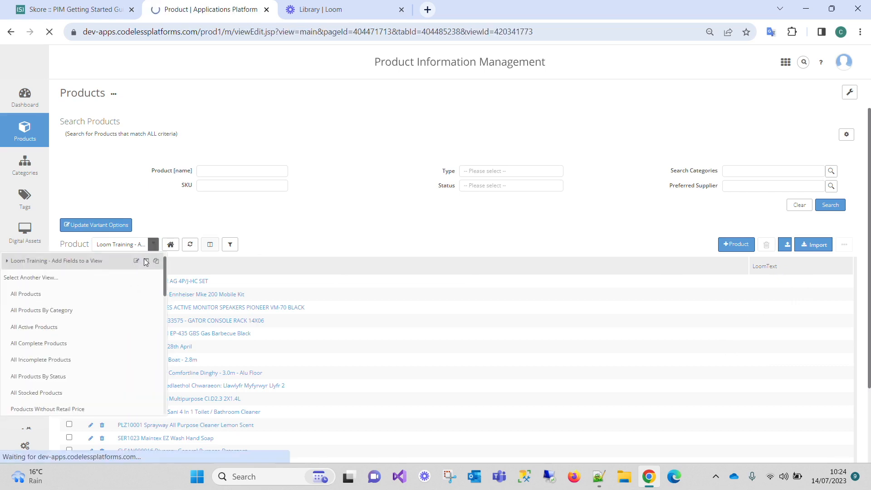
left_click_drag(469, 309, 449, 296)
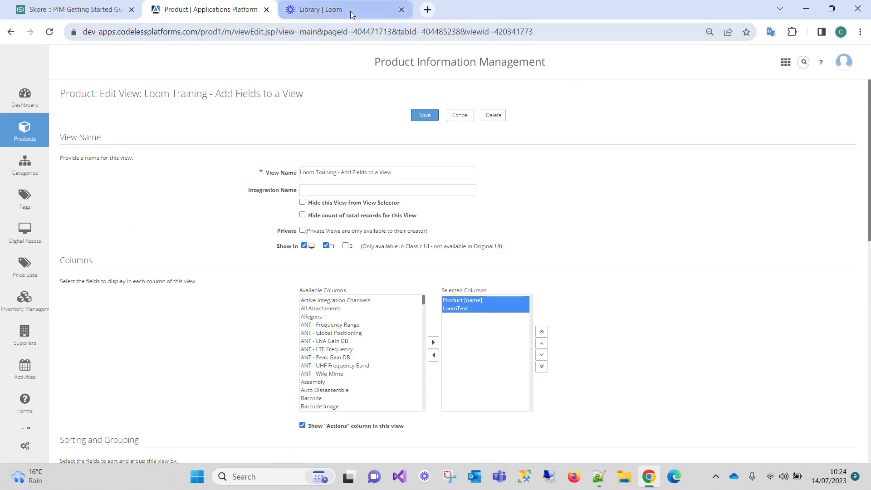
left_click(71, 11)
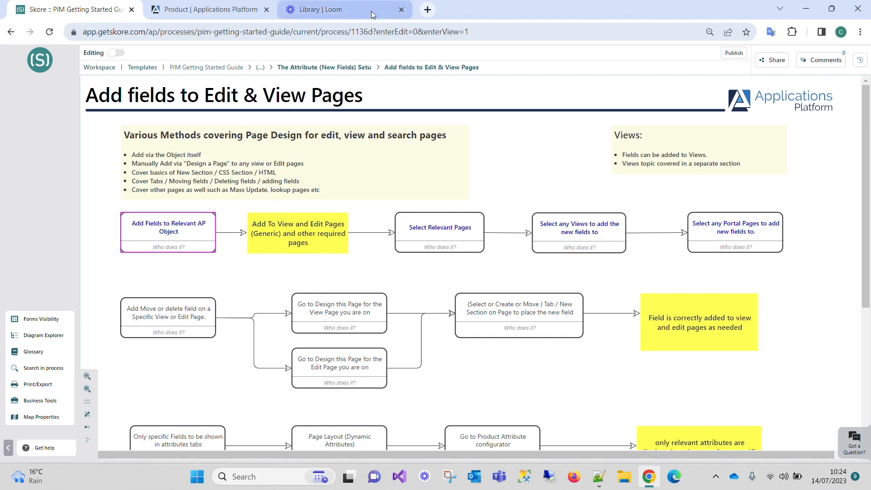
left_click(224, 16)
Step: Remove LoomText from the view's selected columns, add it back from the available columns and save the view
left_click(460, 308)
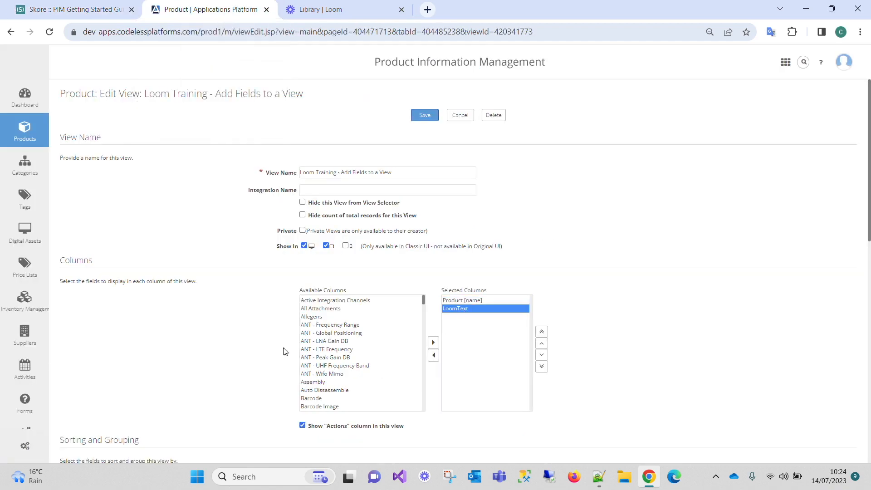
left_click(433, 356)
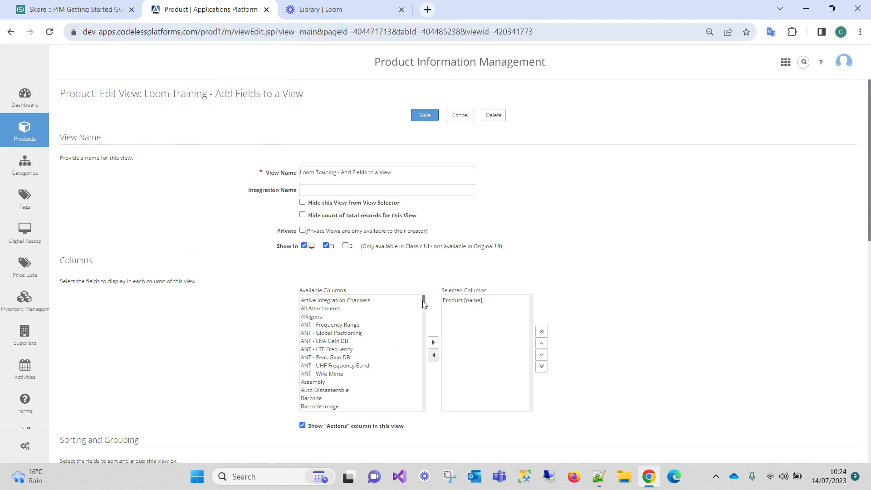
left_click_drag(423, 301, 422, 418)
left_click(320, 405)
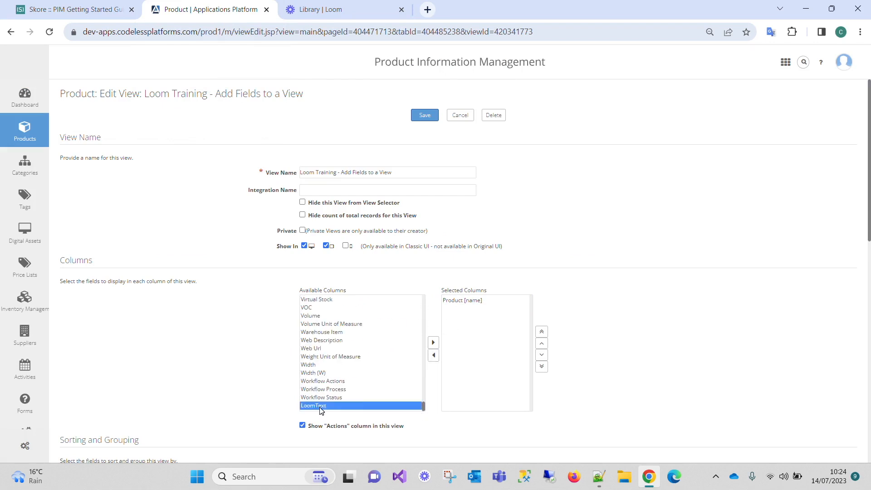
left_click(433, 342)
left_click(425, 116)
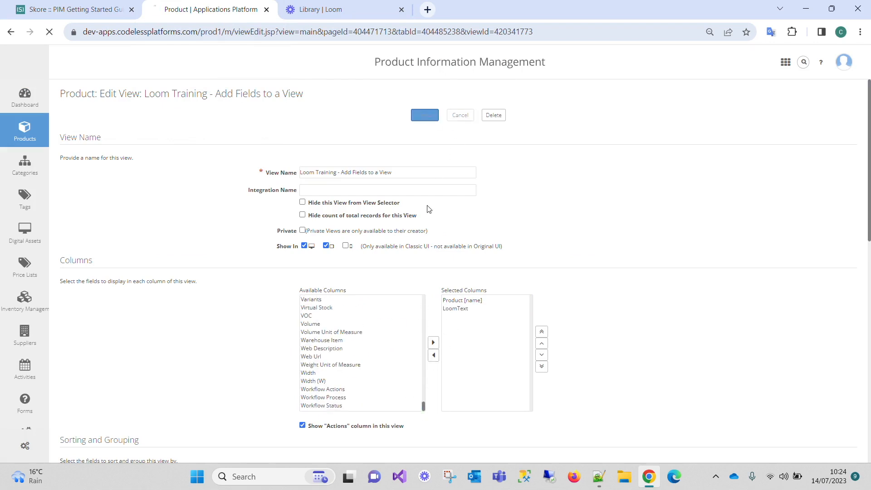